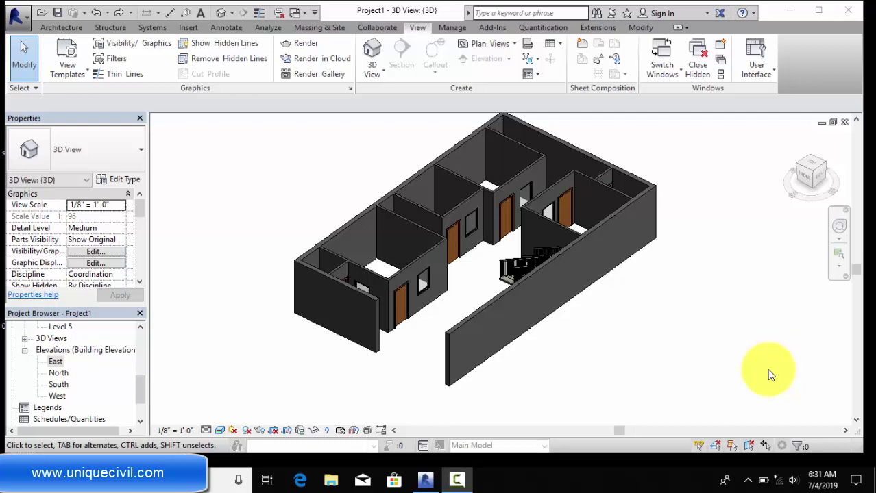
# Orbit, zoom and pan the 3D view to inspect the house from several sides
pyautogui.click(290, 185)
pyautogui.moveTo(256, 235)
pyautogui.keyDown('shift'); pyautogui.mouseDown(button='middle')
pyautogui.moveTo(294, 248)
pyautogui.moveTo(430, 245)
pyautogui.mouseUp(button='middle'); pyautogui.keyUp('shift')
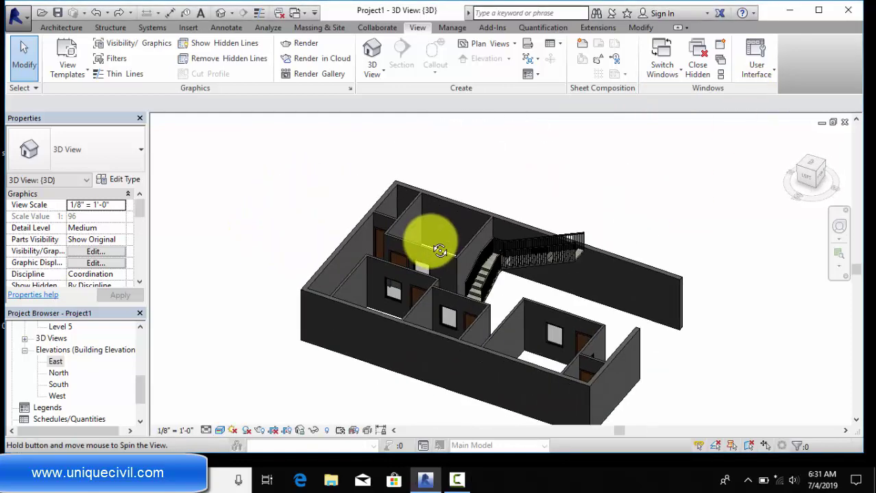
pyautogui.scroll(2, 403, 264)
pyautogui.scroll(2, 403, 263)
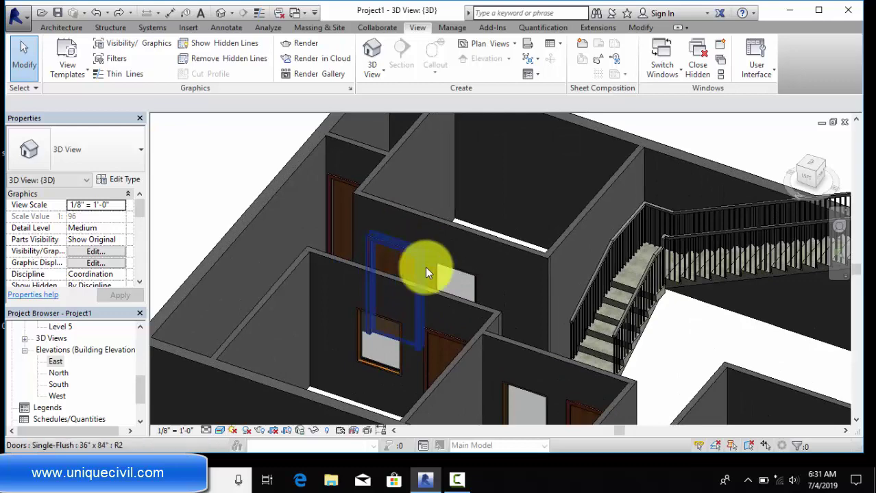
pyautogui.moveTo(638, 350)
pyautogui.keyDown('shift'); pyautogui.mouseDown(button='middle')
pyautogui.moveTo(532, 337)
pyautogui.moveTo(477, 280)
pyautogui.moveTo(446, 266)
pyautogui.moveTo(467, 296)
pyautogui.mouseUp(button='middle'); pyautogui.keyUp('shift')
pyautogui.scroll(-3, 444, 268)
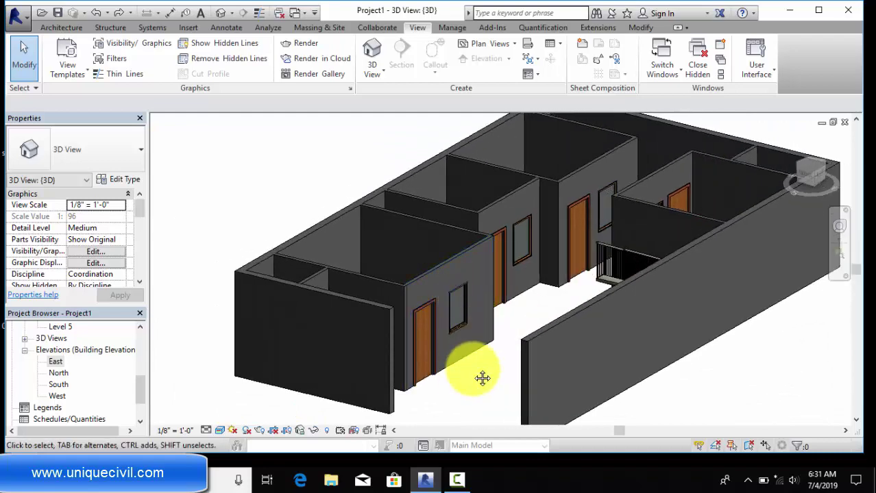
pyautogui.moveTo(481, 377); pyautogui.dragTo(459, 327, button='middle')
pyautogui.moveTo(480, 356); pyautogui.dragTo(479, 398, button='middle')
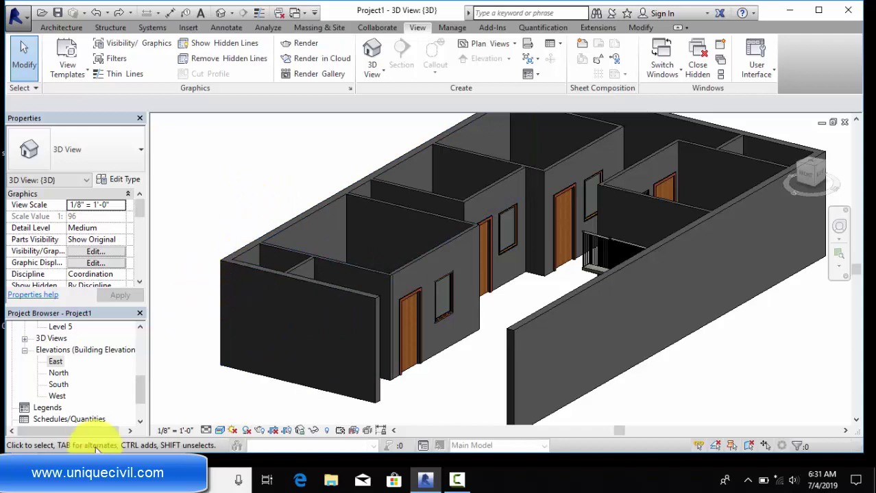
pyautogui.moveTo(139, 389); pyautogui.dragTo(138, 343)
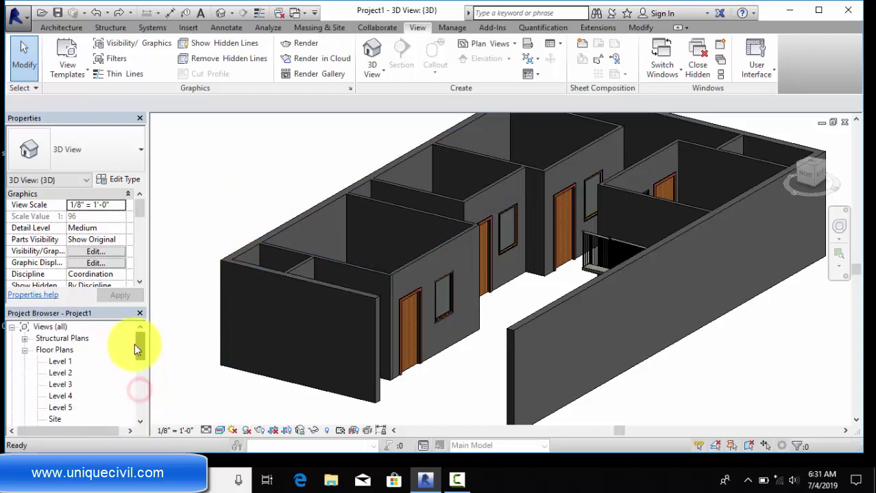
# Start a rectangle-sketched floor on the Level 1 floor plan
pyautogui.doubleClick(64, 363)
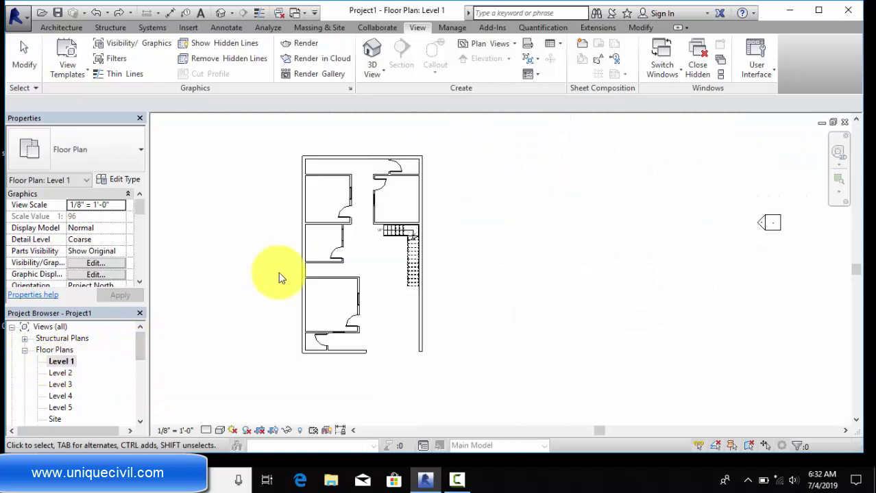
pyautogui.click(60, 28)
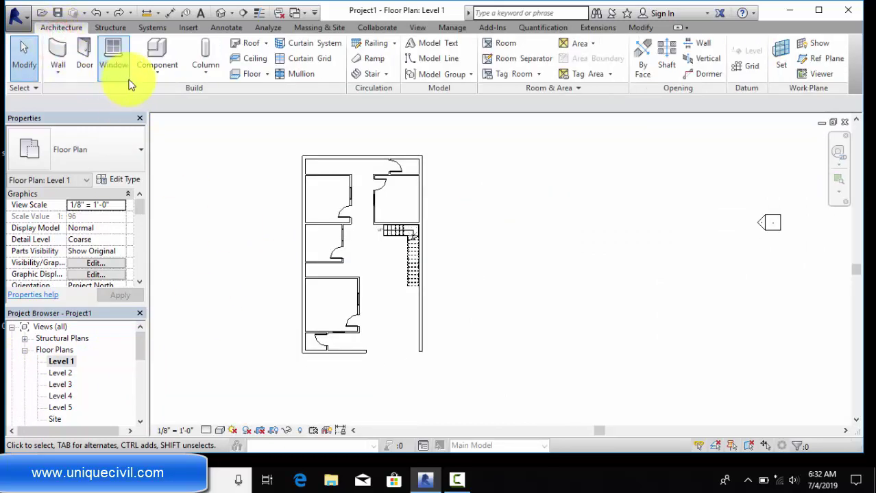
pyautogui.click(249, 76)
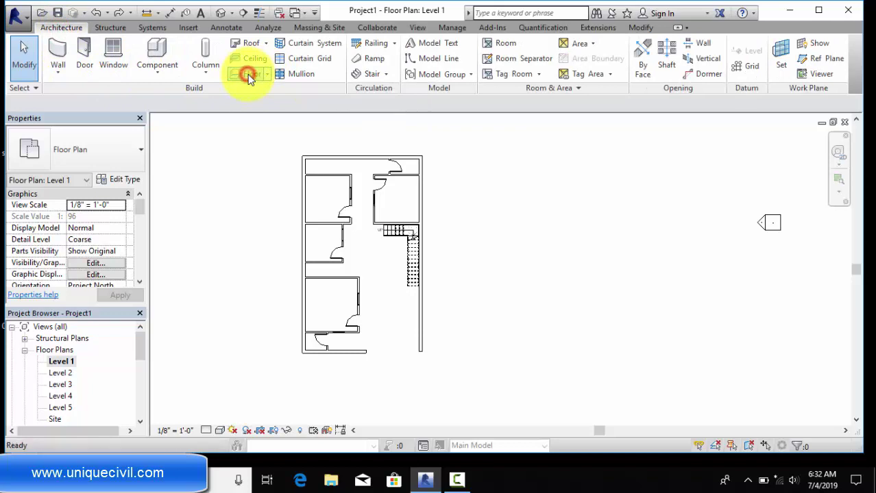
pyautogui.click(630, 45)
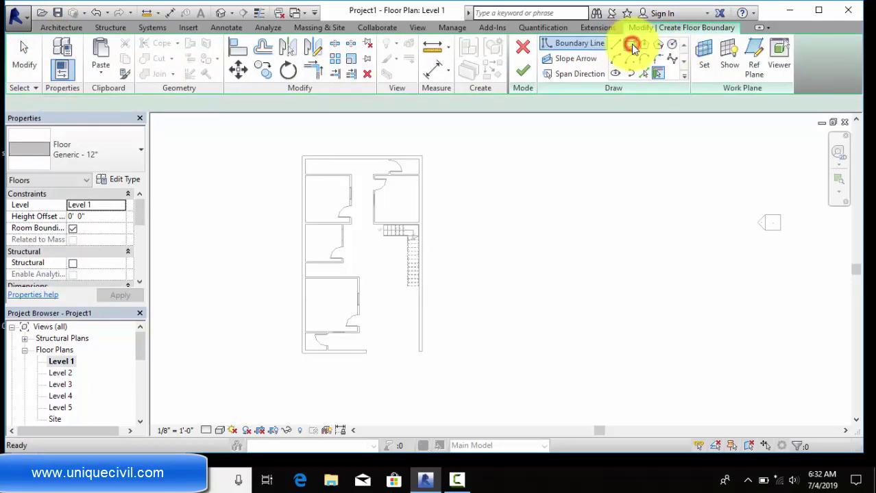
# Duplicate the floor type as Generic - 12" 3 with a 6" structure layer
pyautogui.scroll(3, 302, 149)
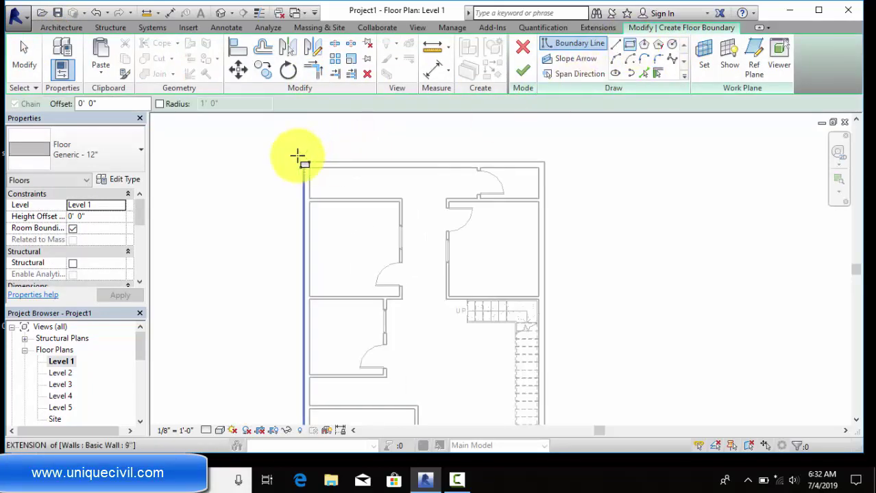
pyautogui.click(119, 179)
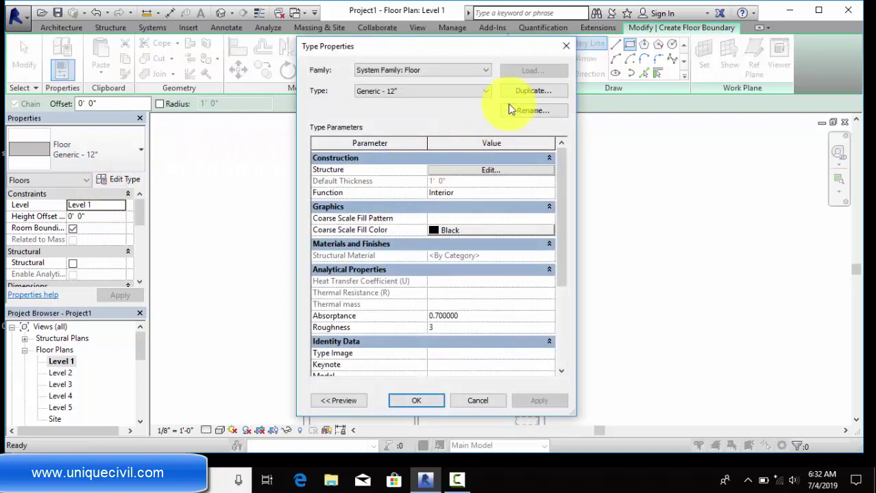
pyautogui.click(524, 94)
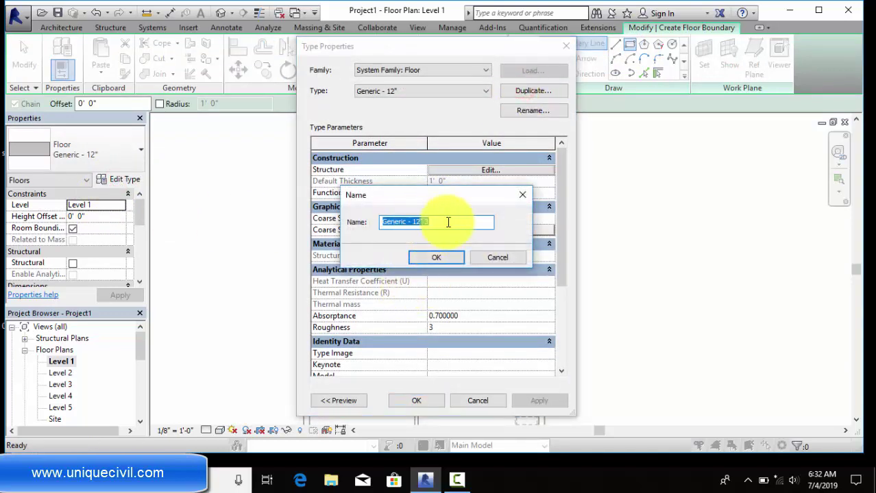
pyautogui.click(425, 259)
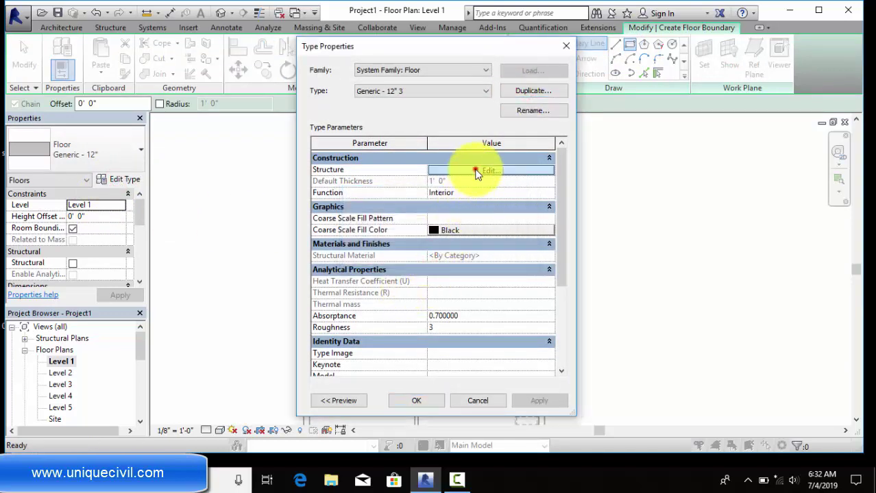
pyautogui.click(476, 172)
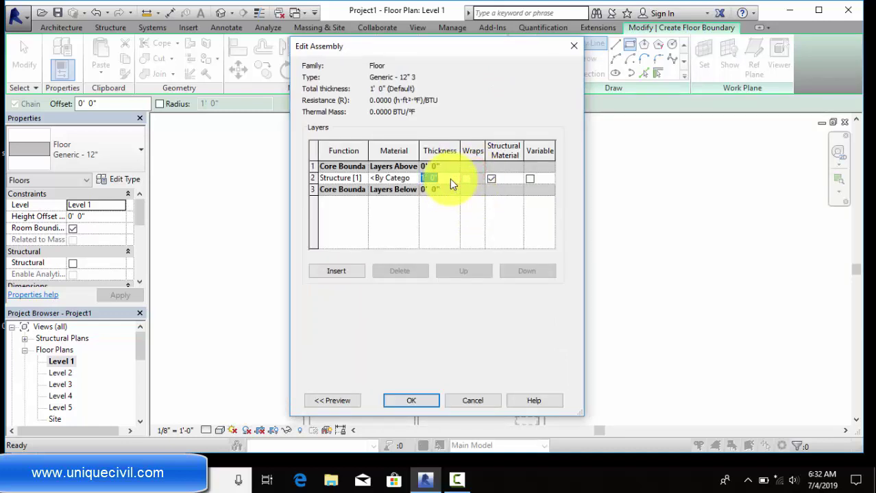
pyautogui.write('6')
pyautogui.press('Tab')
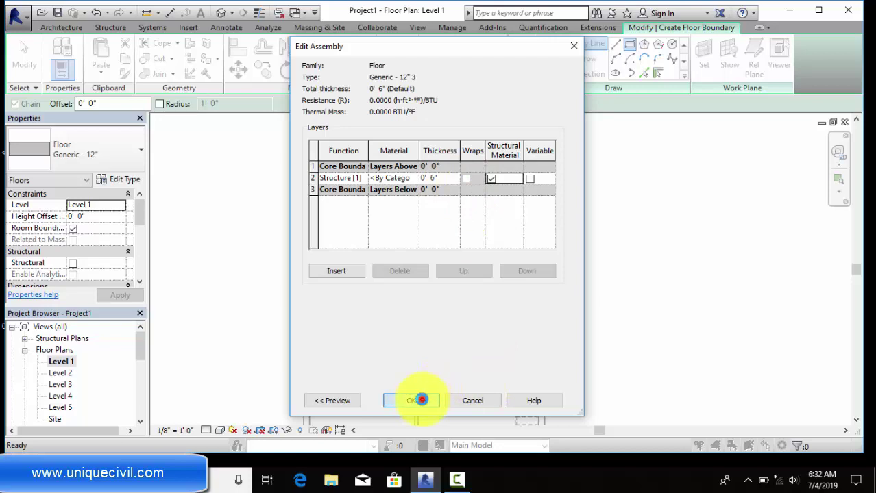
pyautogui.click(421, 400)
# Draw the floor rectangle from the top-left to bottom-right outer wall corners and finish it
pyautogui.click(415, 401)
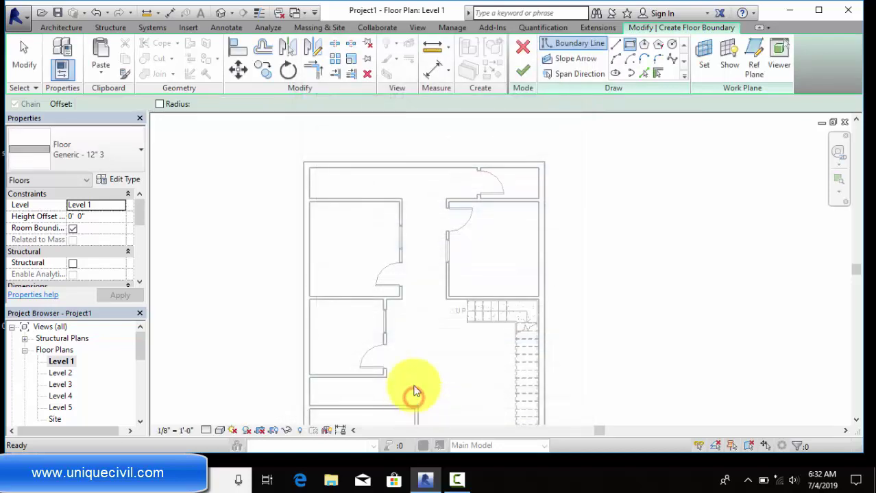
pyautogui.scroll(-2, 402, 284)
pyautogui.scroll(-2, 401, 284)
pyautogui.moveTo(394, 291); pyautogui.dragTo(431, 242, button='middle')
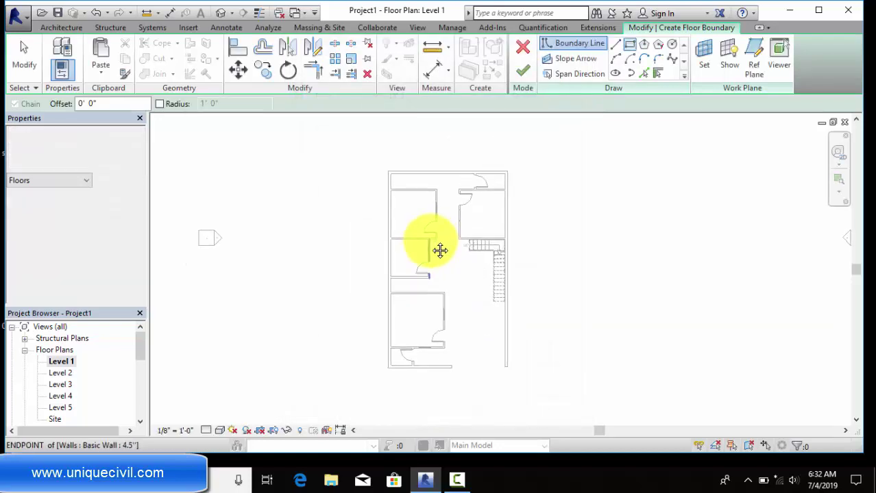
pyautogui.click(387, 171)
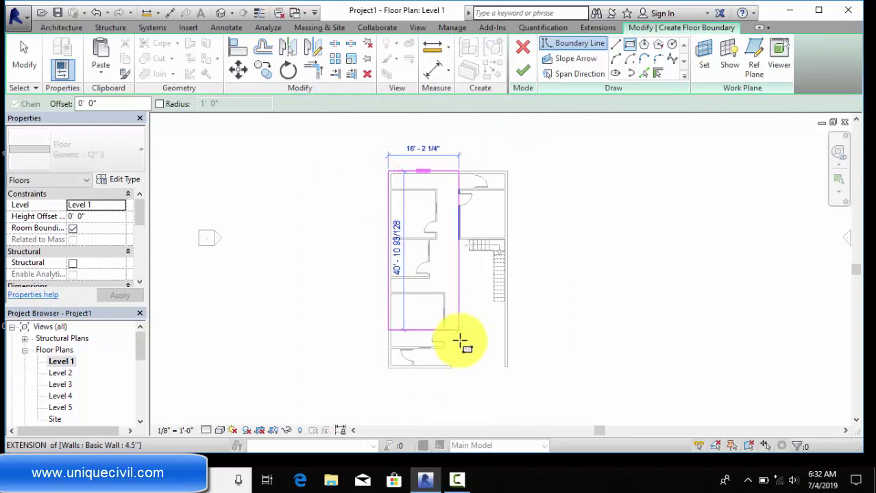
pyautogui.scroll(2, 494, 370)
pyautogui.scroll(1, 510, 376)
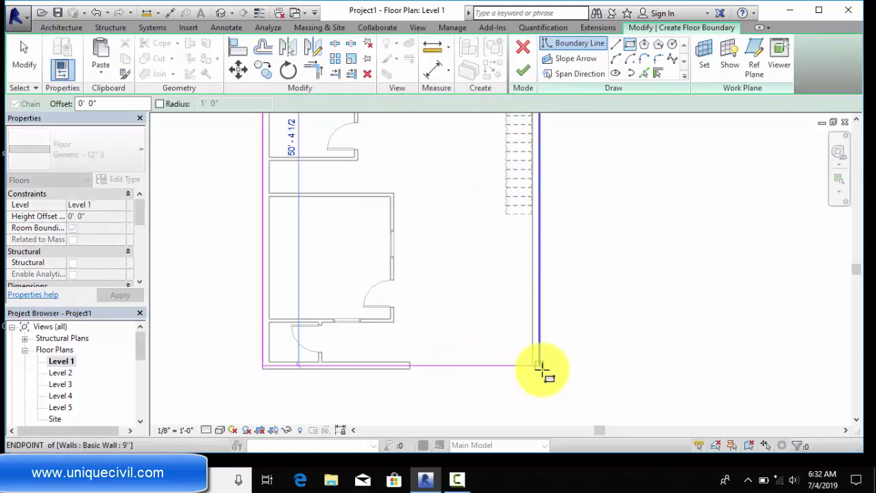
pyautogui.click(541, 372)
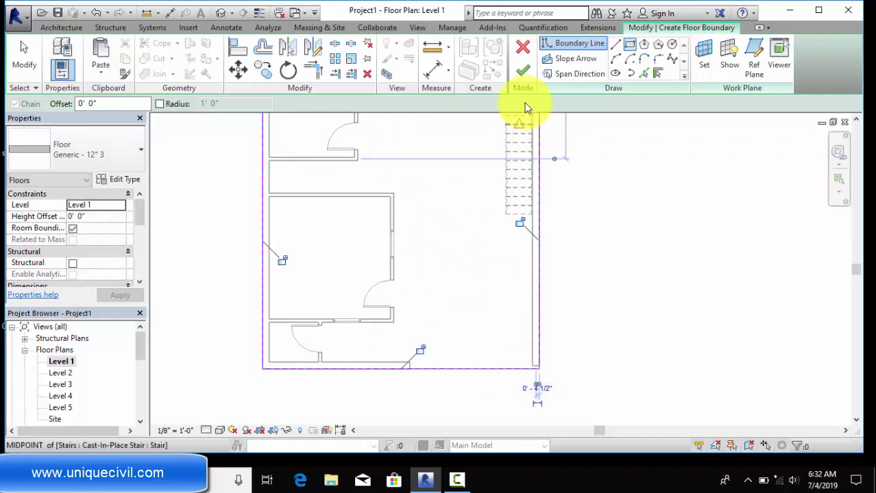
pyautogui.click(522, 71)
pyautogui.scroll(-2, 569, 382)
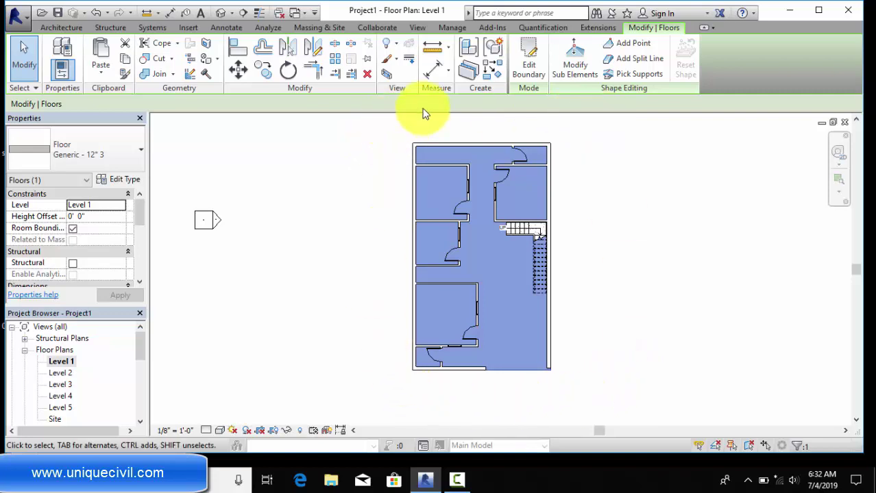
pyautogui.moveTo(429, 167); pyautogui.dragTo(403, 179, button='middle')
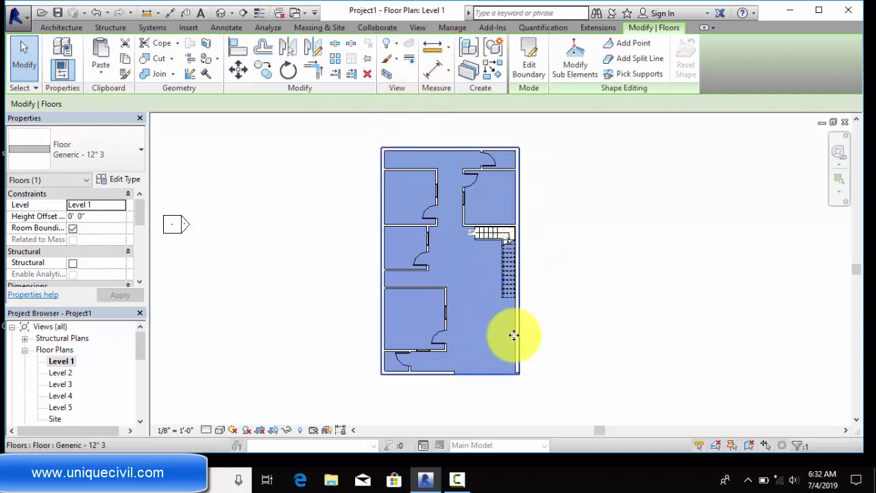
pyautogui.click(646, 337)
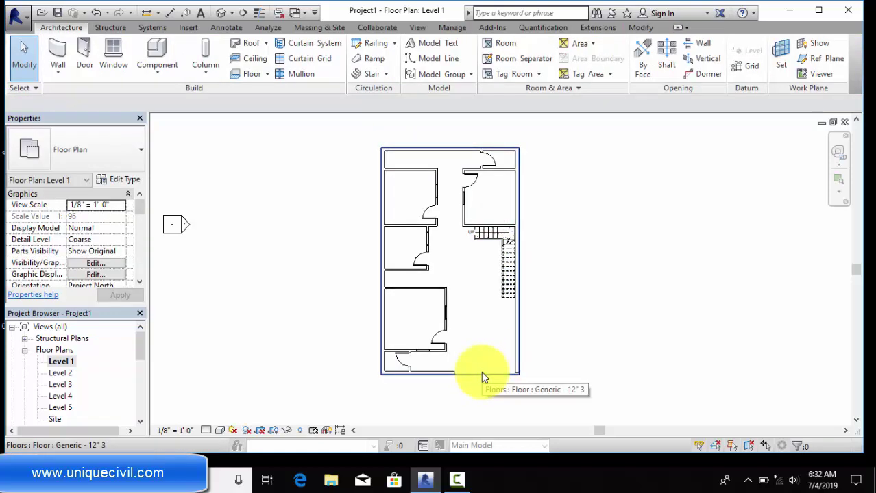
# Edit the floor boundary, offsetting all four edges 5' 0" outward
pyautogui.click(482, 375)
pyautogui.click(526, 69)
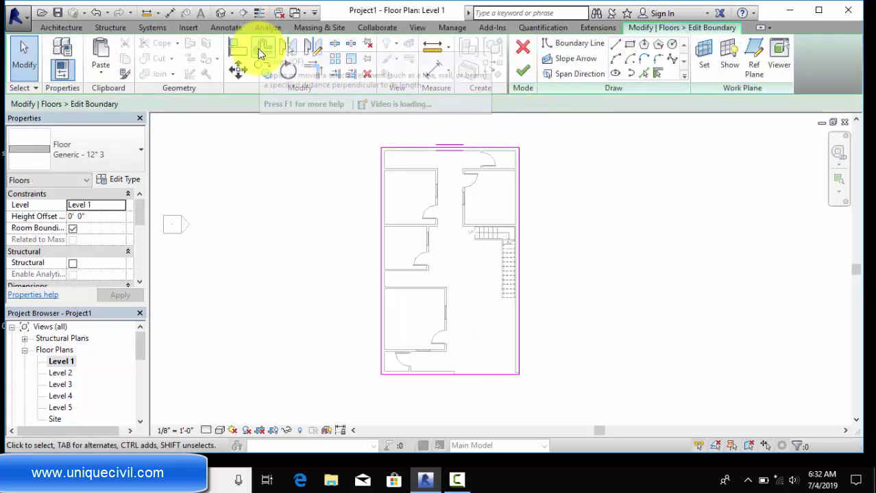
pyautogui.click(262, 46)
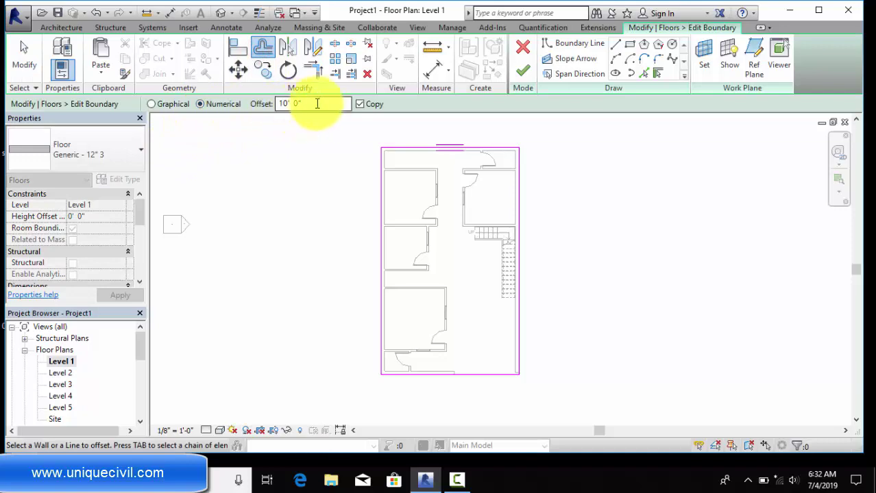
pyautogui.doubleClick(282, 103)
pyautogui.write('5')
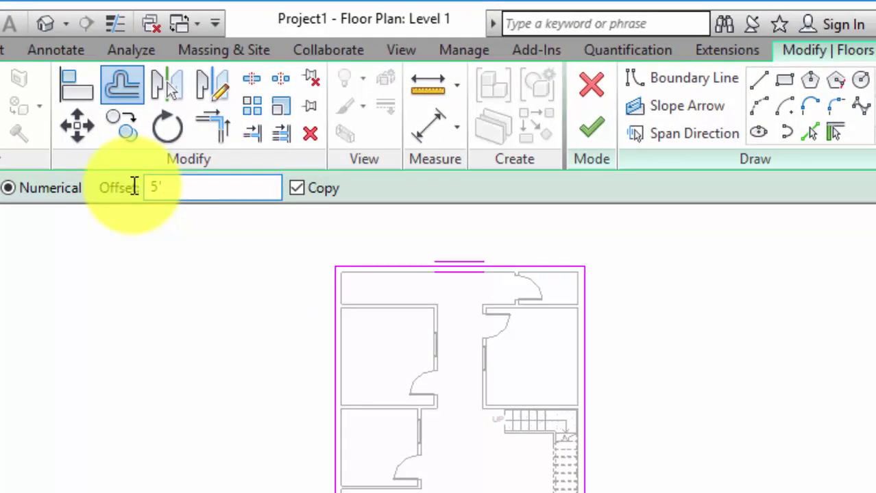
pyautogui.click(331, 378)
pyautogui.click(415, 261)
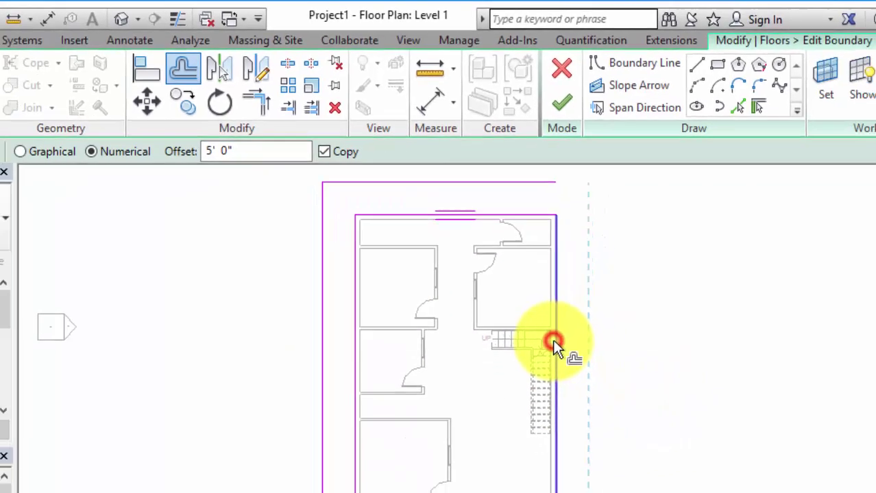
pyautogui.click(553, 339)
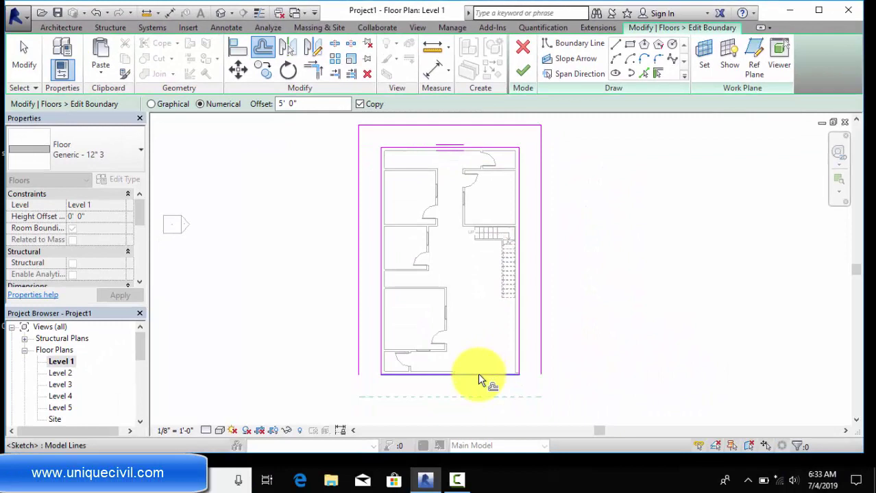
pyautogui.click(479, 379)
pyautogui.rightClick(580, 181)
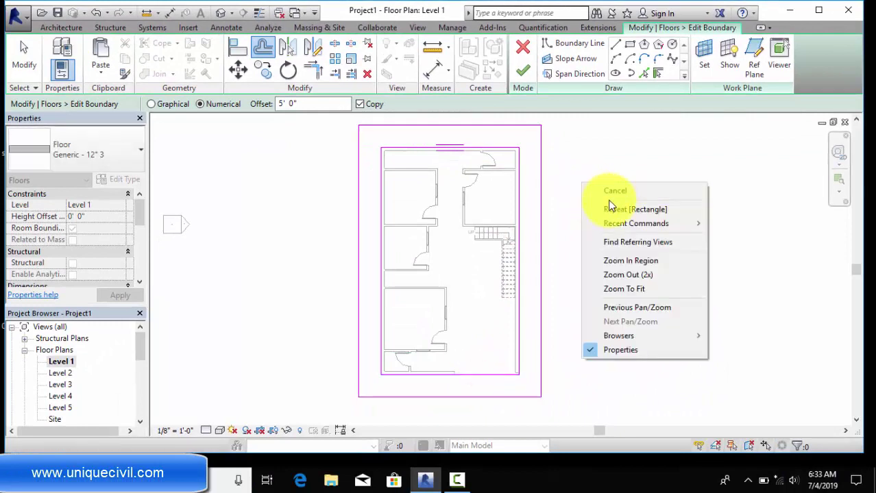
pyautogui.click(606, 191)
# Remove the four inner boundary lines and finish the enlarged floor
pyautogui.click(519, 255)
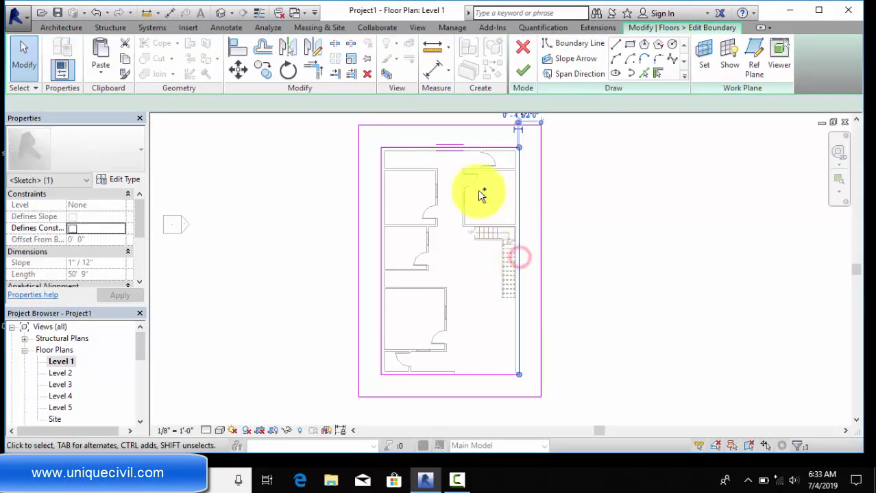
pyautogui.keyDown('ctrl'); pyautogui.click(449, 148); pyautogui.keyUp('ctrl')
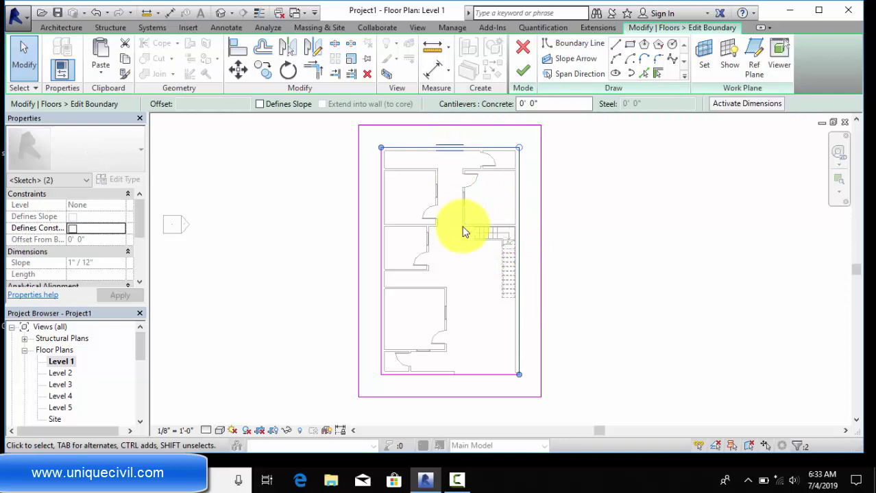
pyautogui.press('Escape')
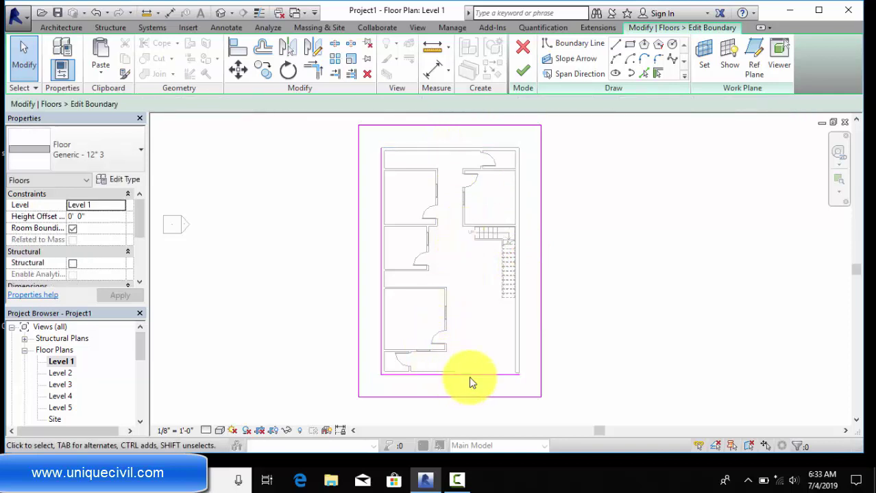
pyautogui.click(471, 374)
pyautogui.keyDown('ctrl'); pyautogui.click(381, 317); pyautogui.keyUp('ctrl')
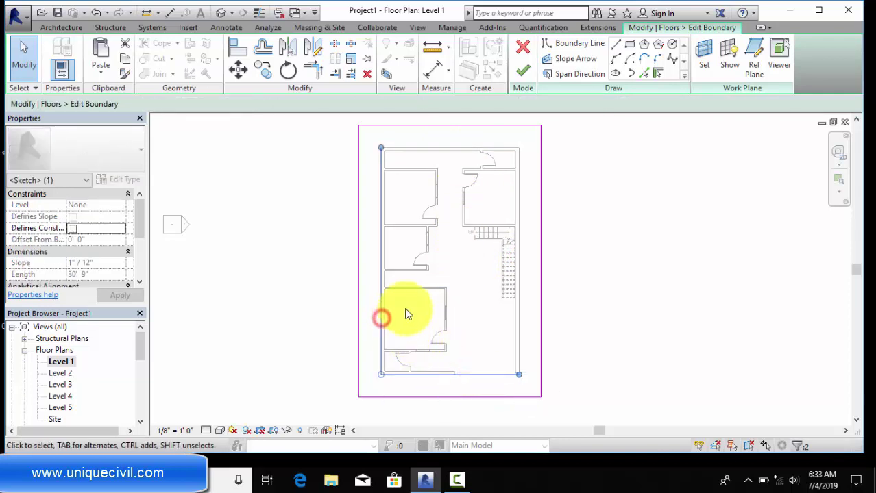
pyautogui.press('Escape')
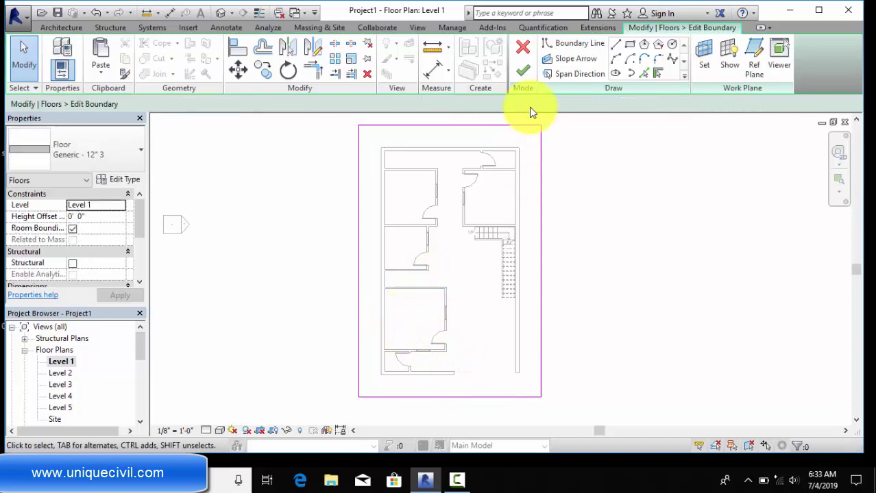
pyautogui.click(514, 81)
pyautogui.click(606, 185)
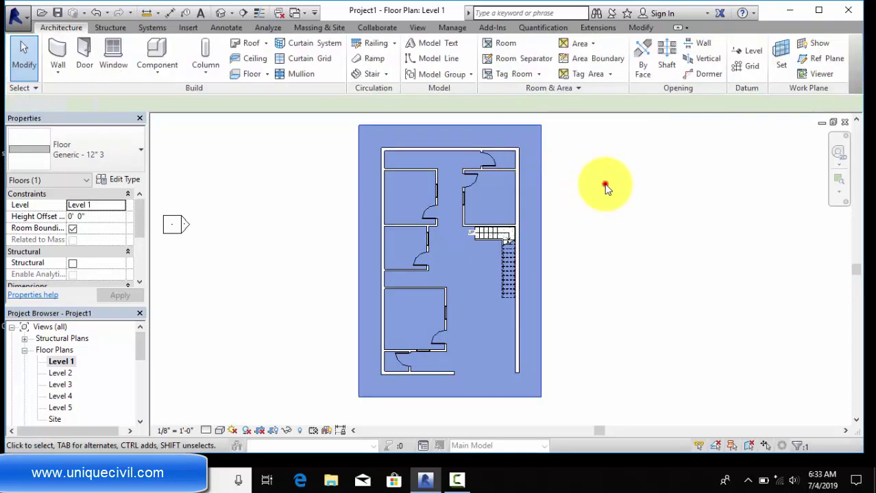
# Check the house in the default 3D view, then open the Level 2 floor plan
pyautogui.click(417, 27)
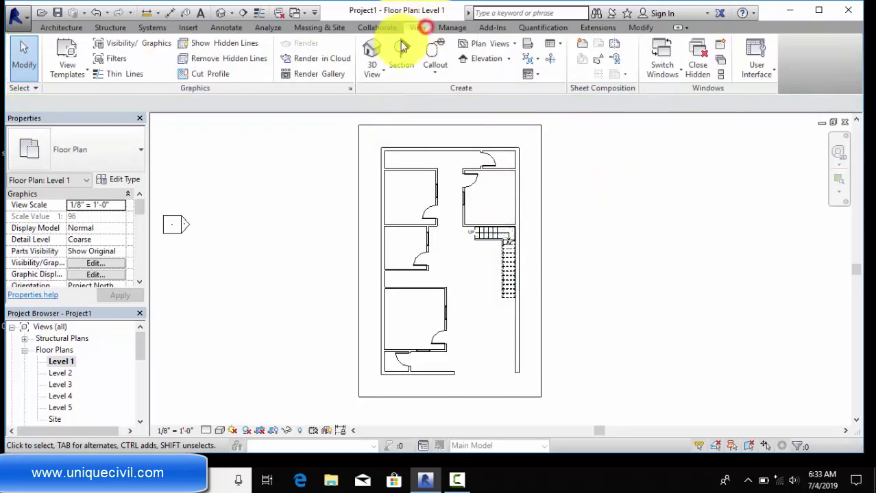
pyautogui.click(372, 48)
pyautogui.scroll(-2, 506, 375)
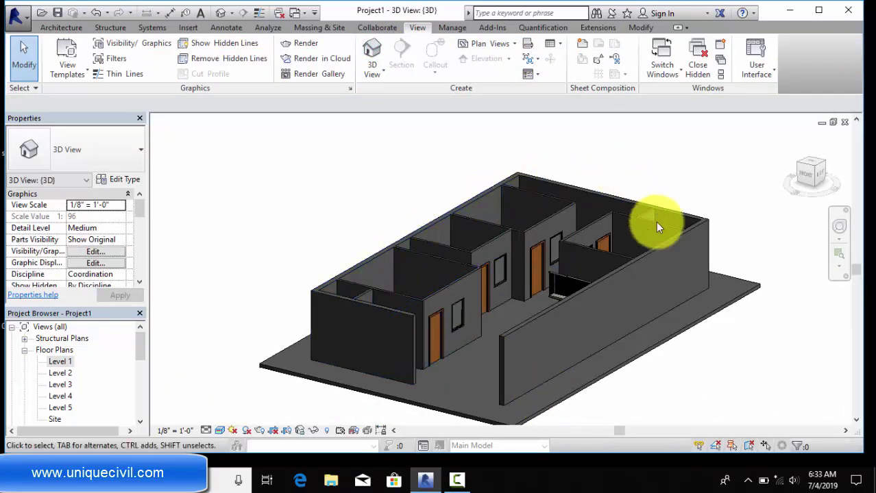
pyautogui.doubleClick(59, 373)
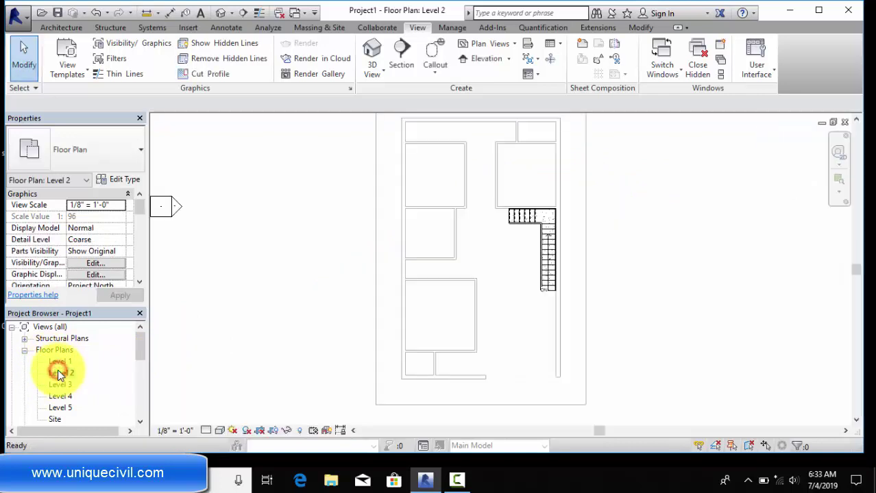
pyautogui.click(60, 28)
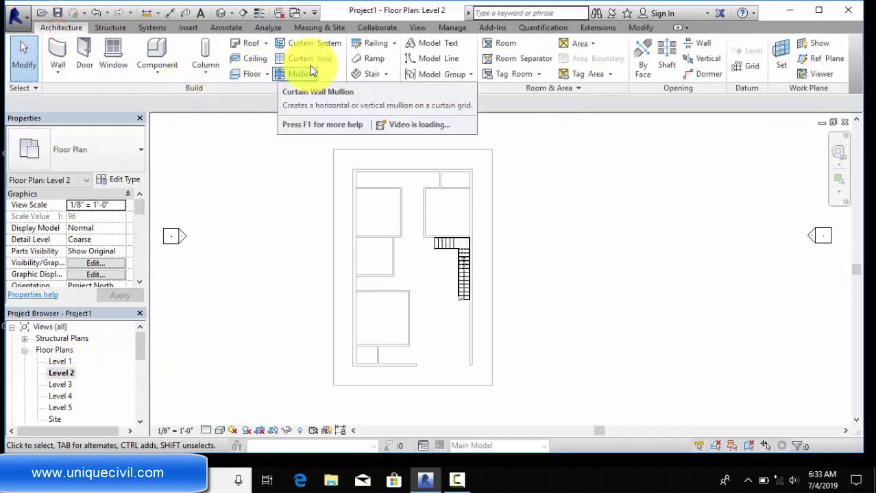
# Start a Roof by Footprint and review the Generic - 12" 2 type's 0' 6" structure
pyautogui.click(266, 43)
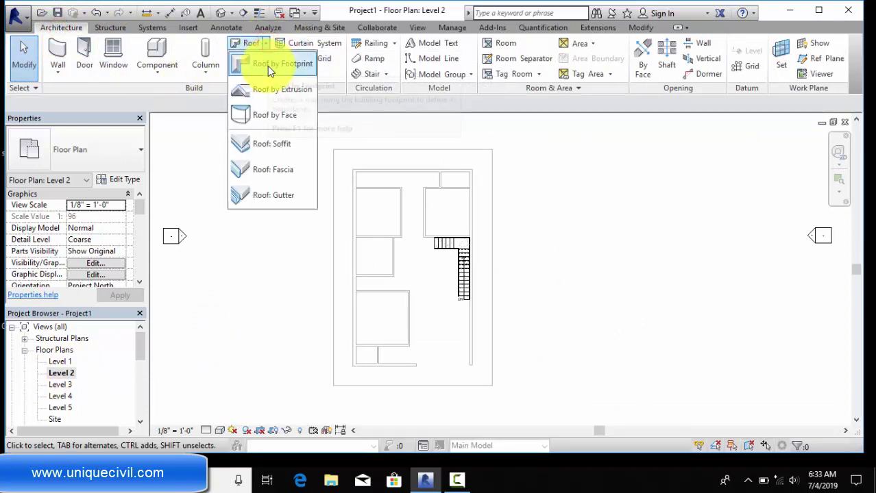
pyautogui.click(270, 65)
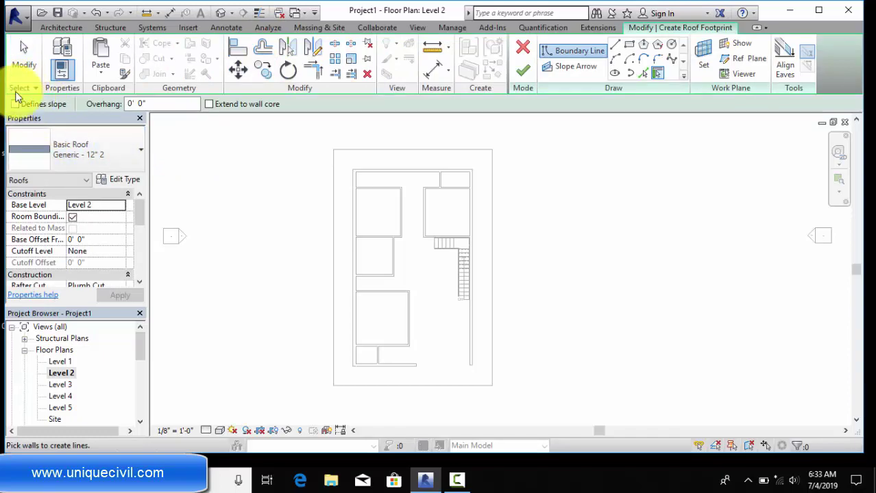
pyautogui.click(130, 183)
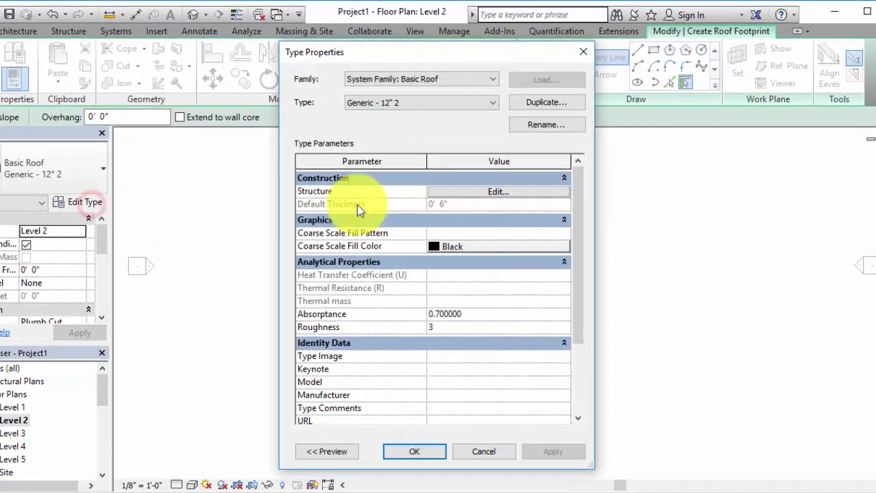
pyautogui.click(492, 171)
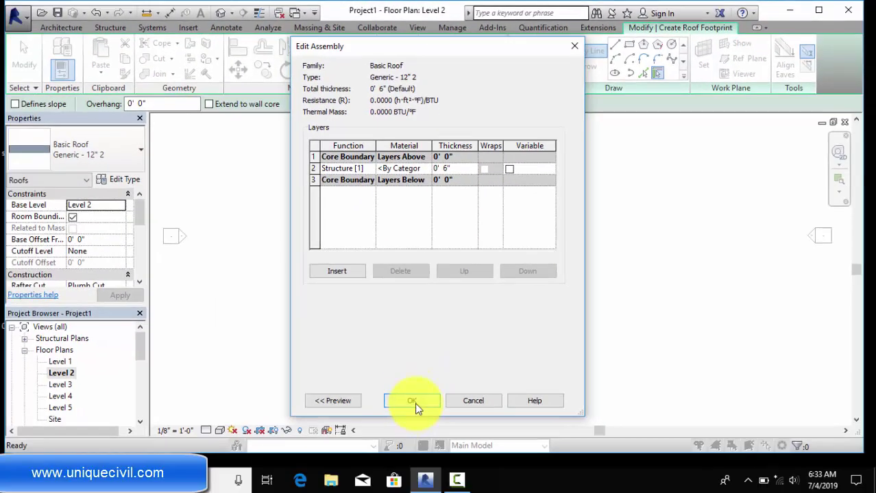
pyautogui.click(411, 454)
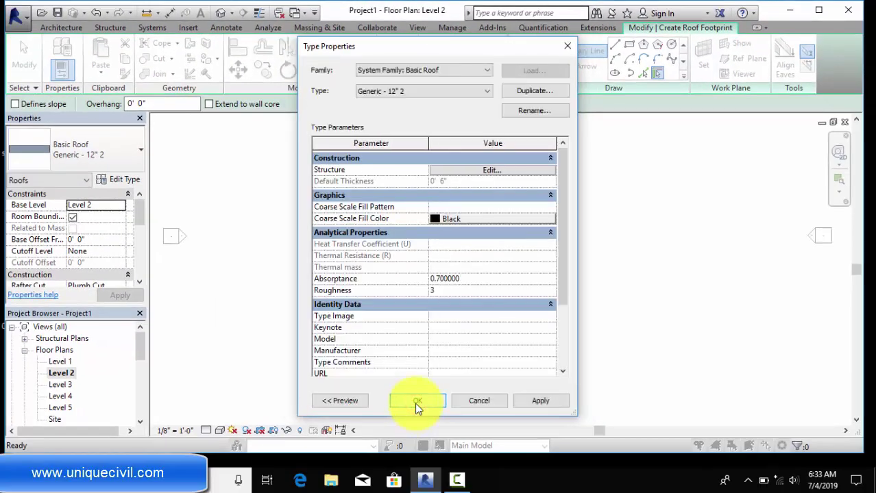
# Trace a rectangular roof footprint between opposite Level 2 outer wall corners and finish the sketch
pyautogui.click(540, 402)
pyautogui.click(421, 404)
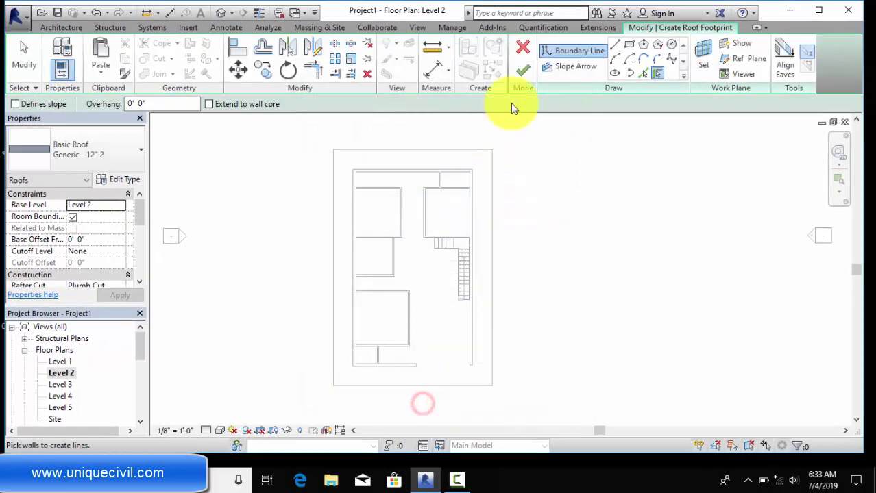
pyautogui.click(628, 45)
pyautogui.scroll(2, 371, 172)
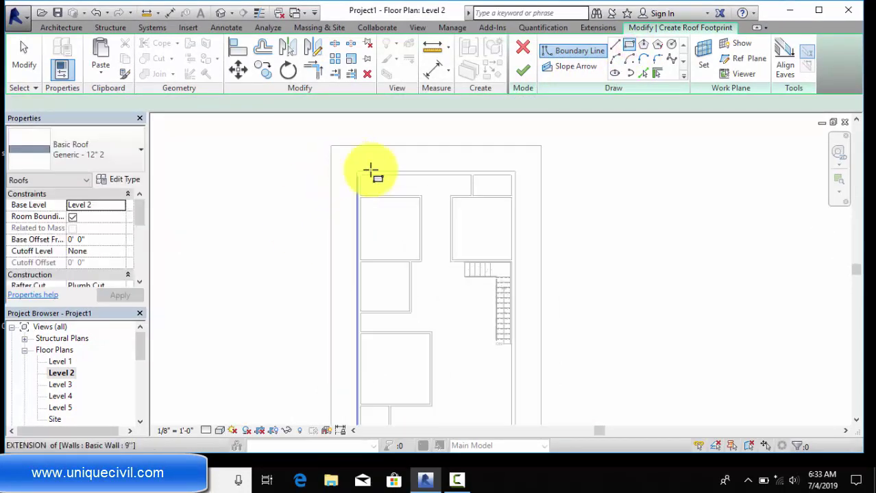
pyautogui.scroll(2, 359, 173)
pyautogui.click(351, 172)
pyautogui.scroll(-3, 379, 218)
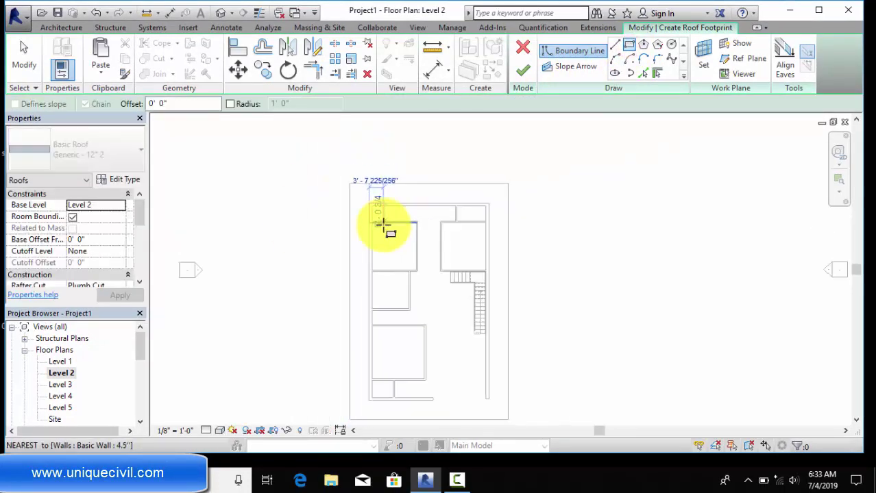
pyautogui.scroll(-2, 385, 231)
pyautogui.scroll(-2, 405, 264)
pyautogui.scroll(4, 435, 315)
pyautogui.scroll(2, 441, 330)
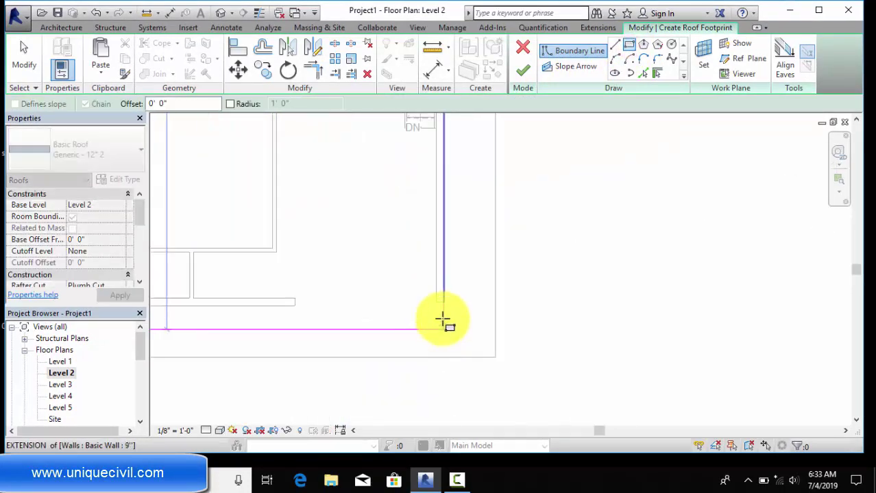
pyautogui.click(442, 307)
pyautogui.scroll(-3, 388, 343)
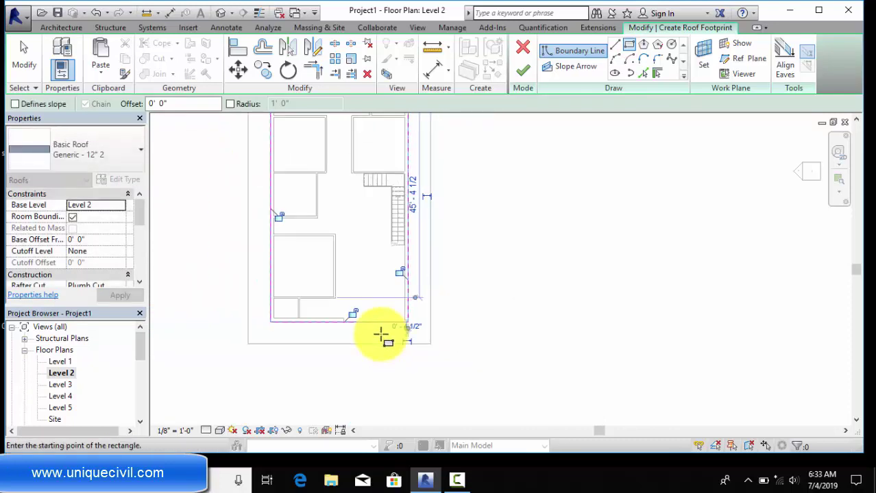
pyautogui.click(524, 74)
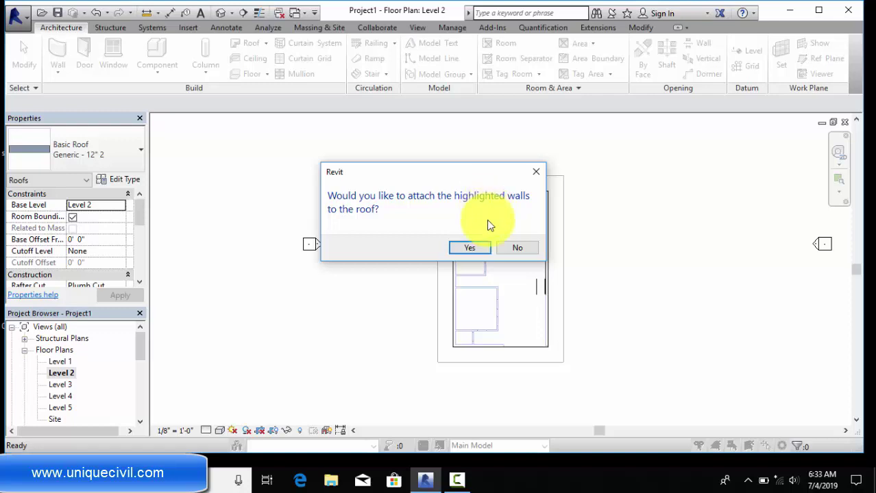
# Attach the highlighted walls to the roof and view the result in the default 3D view
pyautogui.click(510, 247)
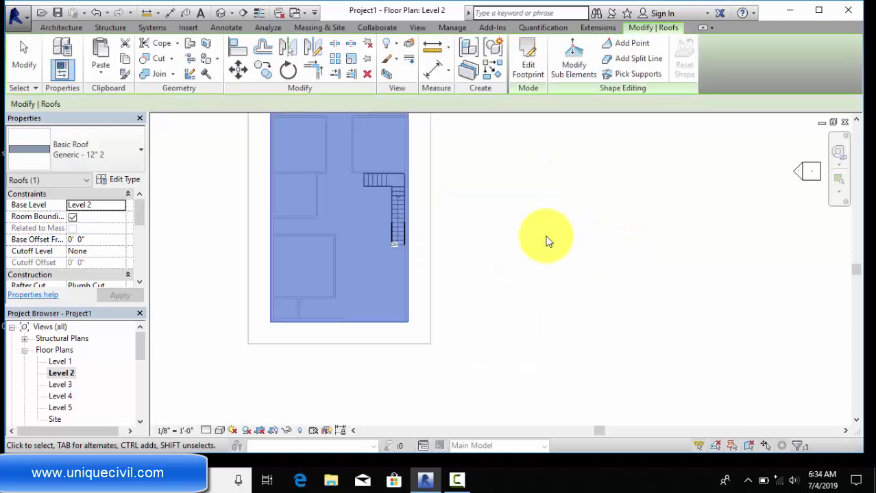
pyautogui.click(520, 237)
pyautogui.moveTo(456, 236); pyautogui.dragTo(464, 250, button='middle')
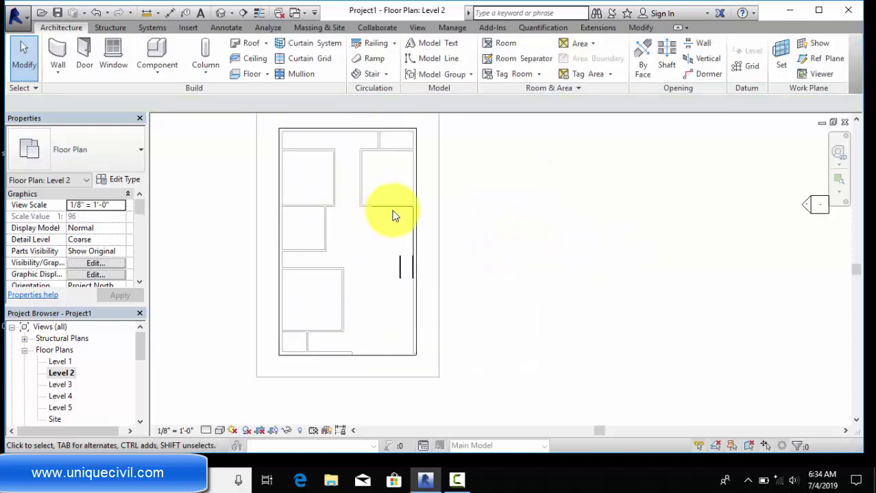
pyautogui.moveTo(404, 277); pyautogui.dragTo(404, 273)
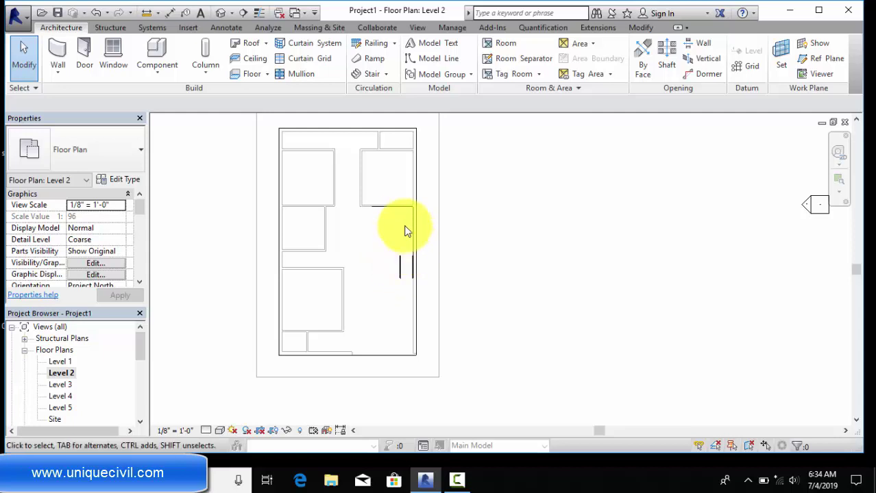
pyautogui.click(416, 28)
pyautogui.click(368, 45)
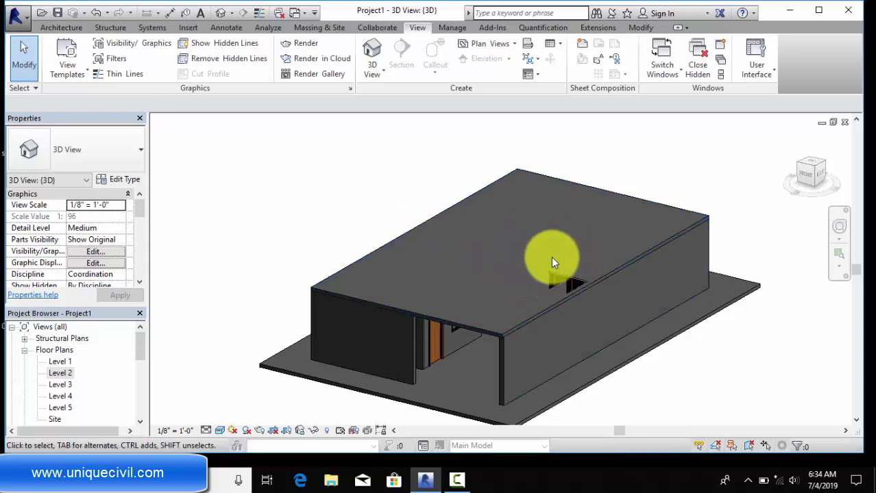
# Open the Level 1 floor plan from the Project Browser
pyautogui.doubleClick(62, 362)
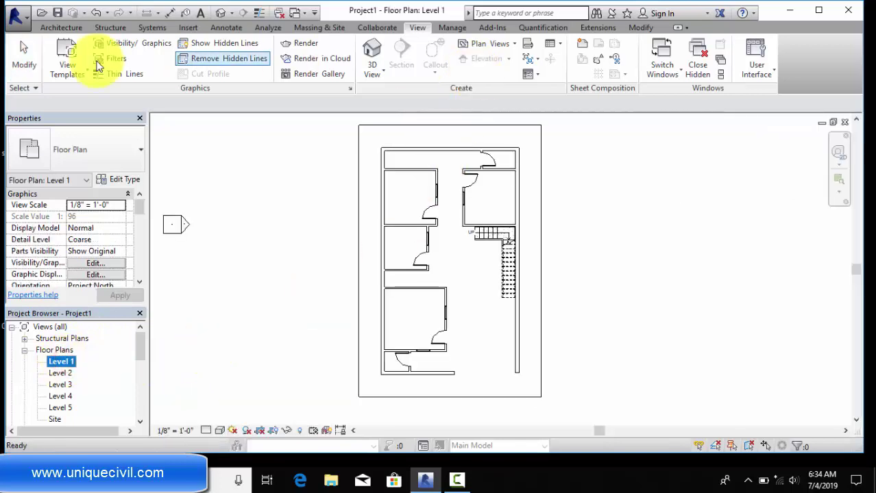
# Start a shaft opening and trace its first boundary edges from the stair corner to the inner corner
pyautogui.click(59, 28)
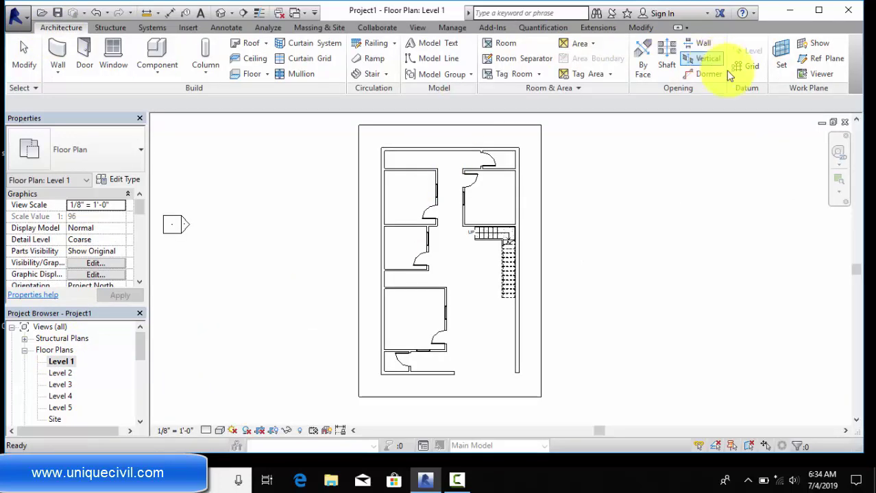
pyautogui.click(665, 53)
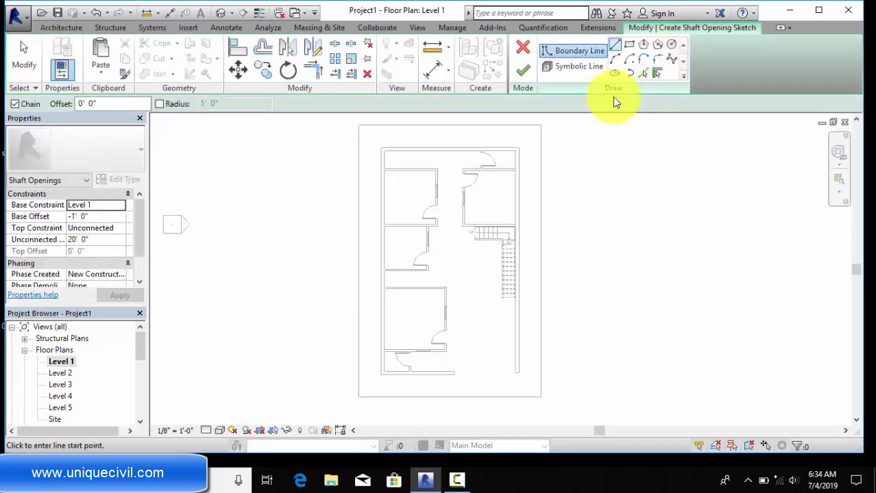
pyautogui.scroll(3, 480, 243)
pyautogui.scroll(3, 478, 248)
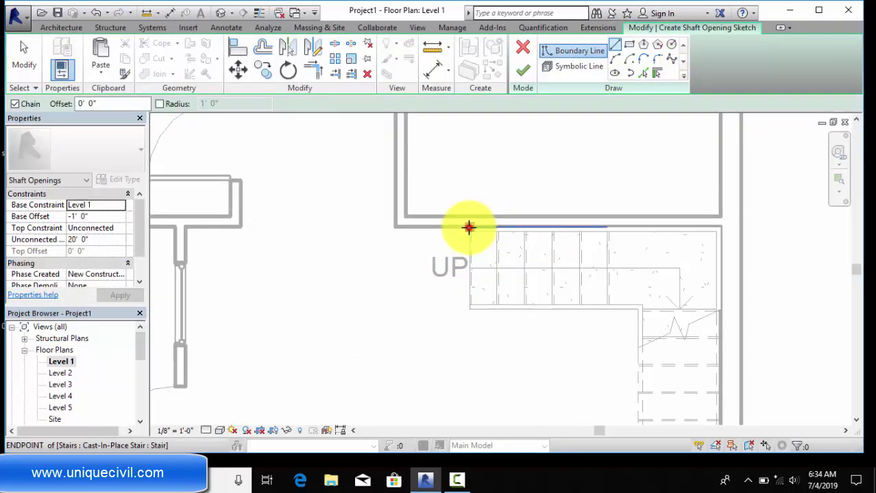
pyautogui.click(469, 227)
pyautogui.scroll(1, 468, 312)
pyautogui.scroll(2, 469, 305)
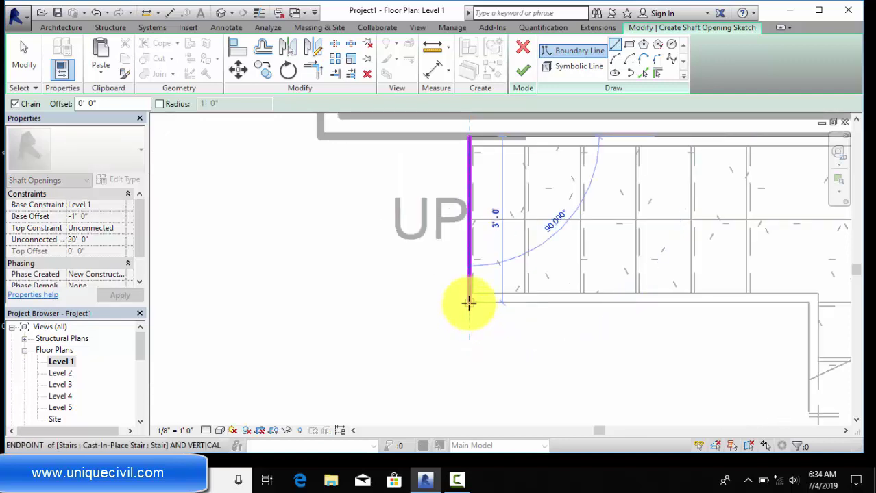
pyautogui.click(469, 303)
pyautogui.scroll(-1, 527, 303)
pyautogui.scroll(-2, 610, 303)
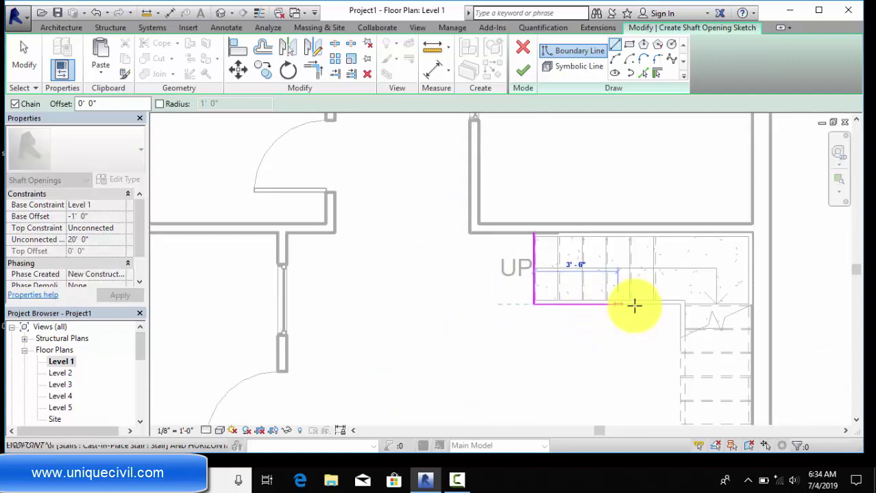
pyautogui.click(680, 305)
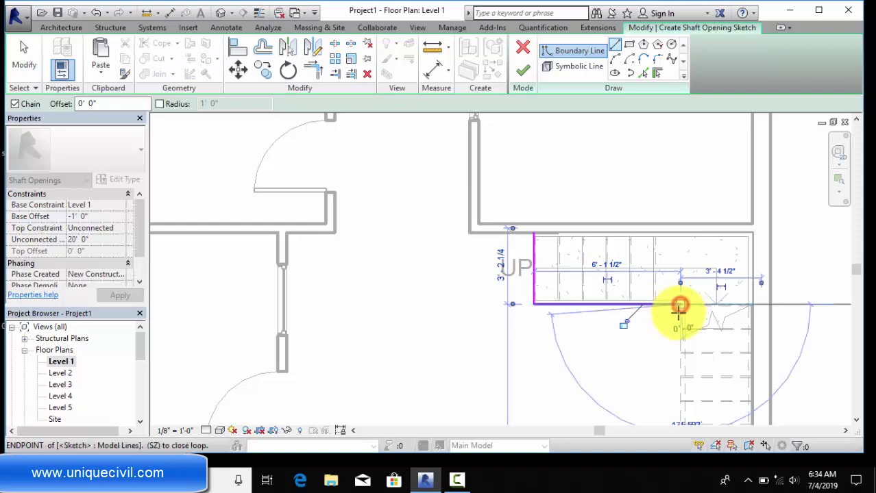
# Trace the remaining edges around the stair's lower end and close the L-shaped loop
pyautogui.moveTo(681, 362); pyautogui.dragTo(552, 238, button='middle')
pyautogui.scroll(-3, 549, 260)
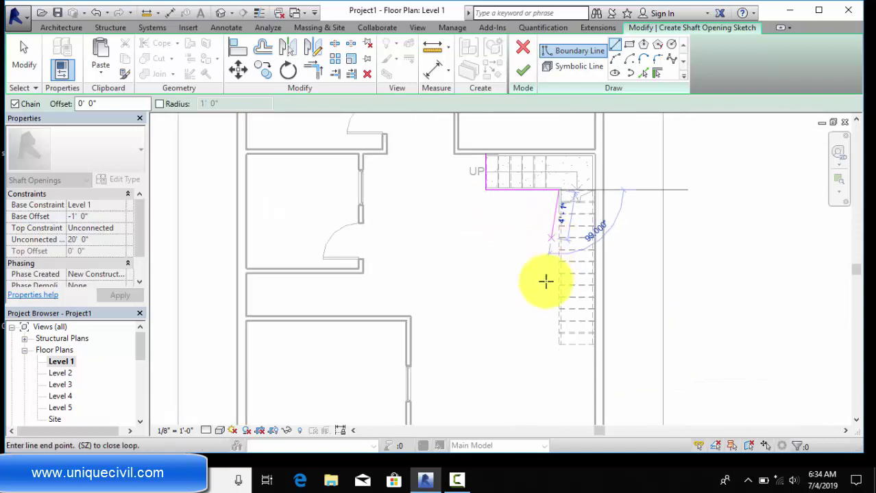
pyautogui.scroll(2, 550, 338)
pyautogui.scroll(1, 554, 346)
pyautogui.scroll(1, 557, 352)
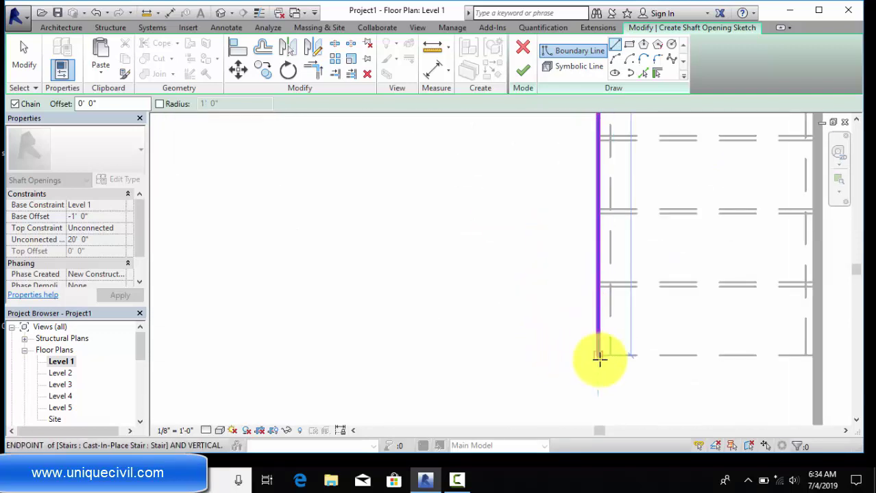
pyautogui.click(598, 358)
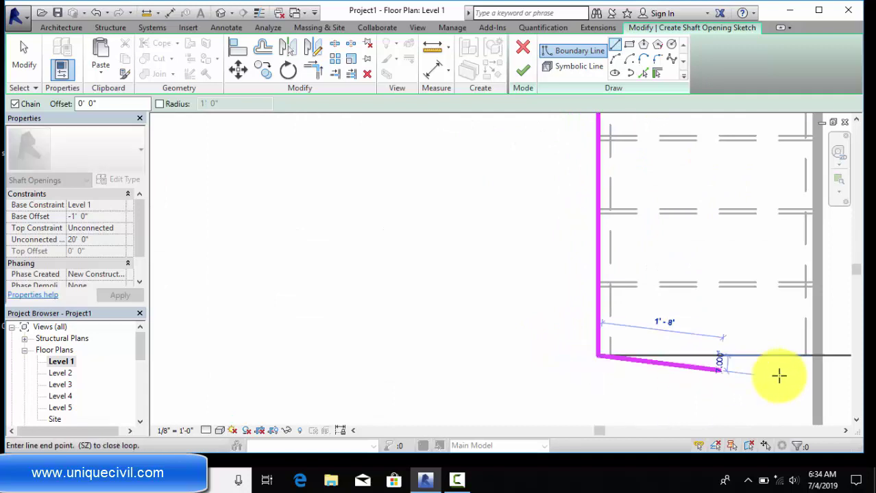
pyautogui.click(821, 357)
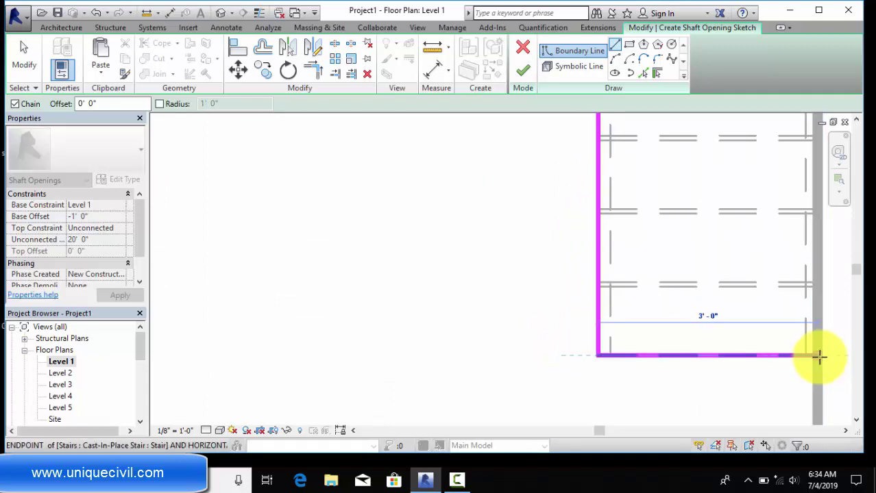
pyautogui.scroll(-3, 815, 350)
pyautogui.moveTo(812, 336)
pyautogui.mouseDown(button='middle')
pyautogui.moveTo(619, 405)
pyautogui.moveTo(588, 394)
pyautogui.mouseUp(button='middle')
pyautogui.scroll(-4, 587, 394)
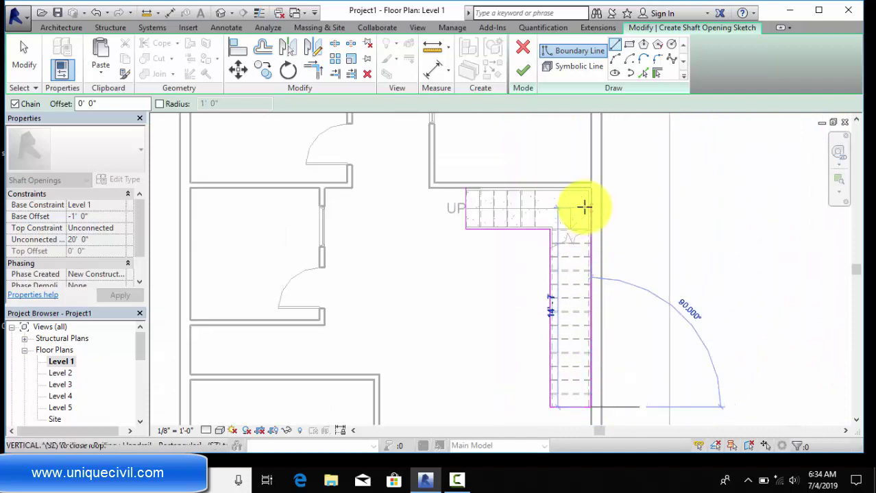
pyautogui.scroll(2, 584, 207)
pyautogui.scroll(2, 591, 186)
pyautogui.scroll(2, 591, 187)
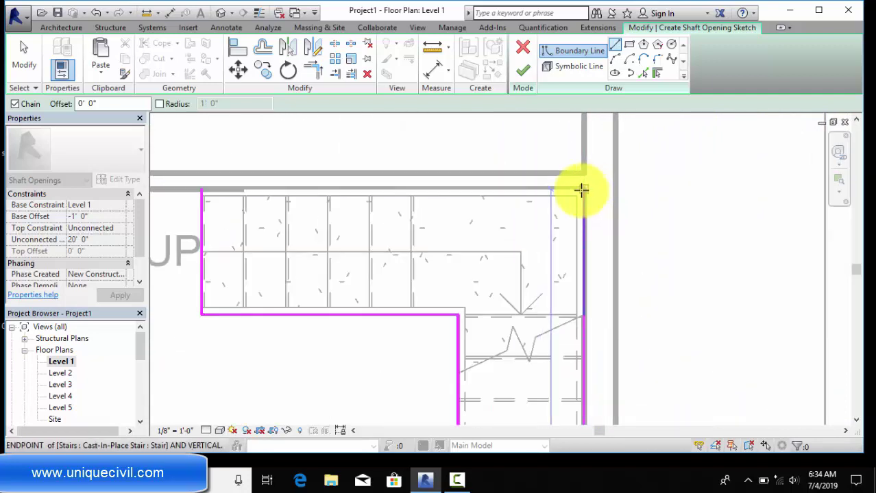
pyautogui.click(584, 189)
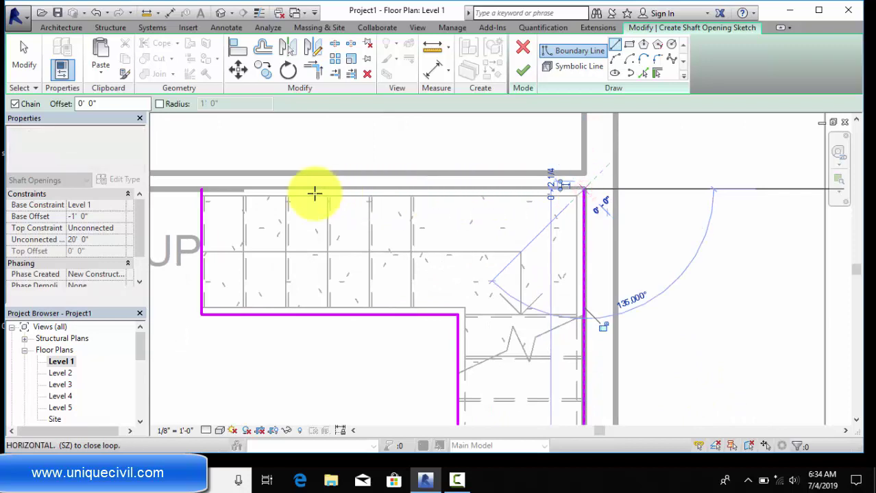
pyautogui.click(200, 189)
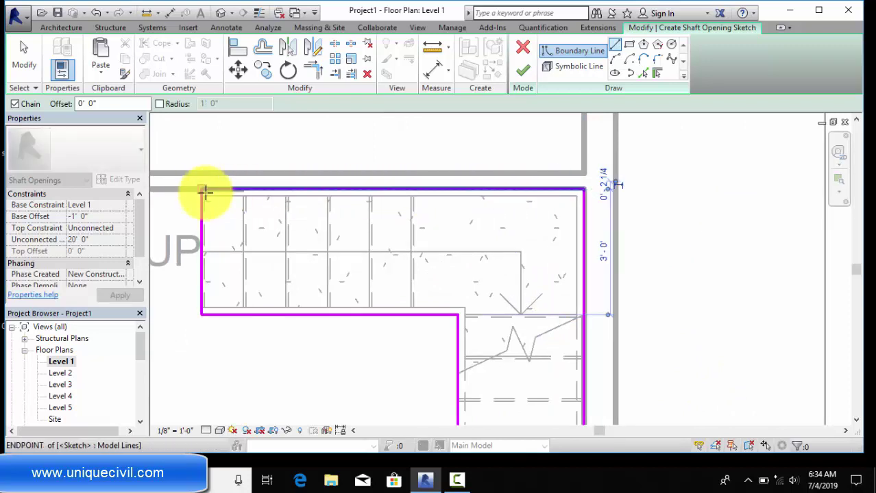
pyautogui.scroll(-3, 317, 154)
# Finish the shaft opening and raise its bottom off the ground in the 3D view
pyautogui.click(528, 71)
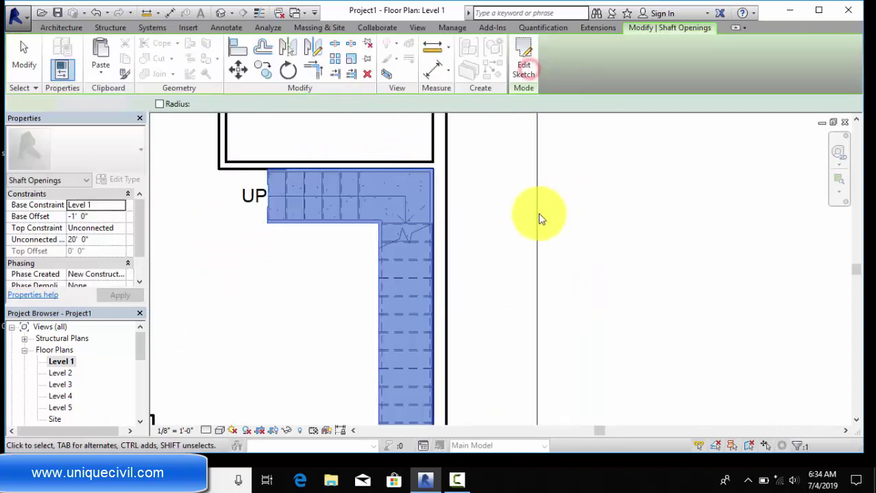
pyautogui.scroll(-3, 534, 219)
pyautogui.click(415, 29)
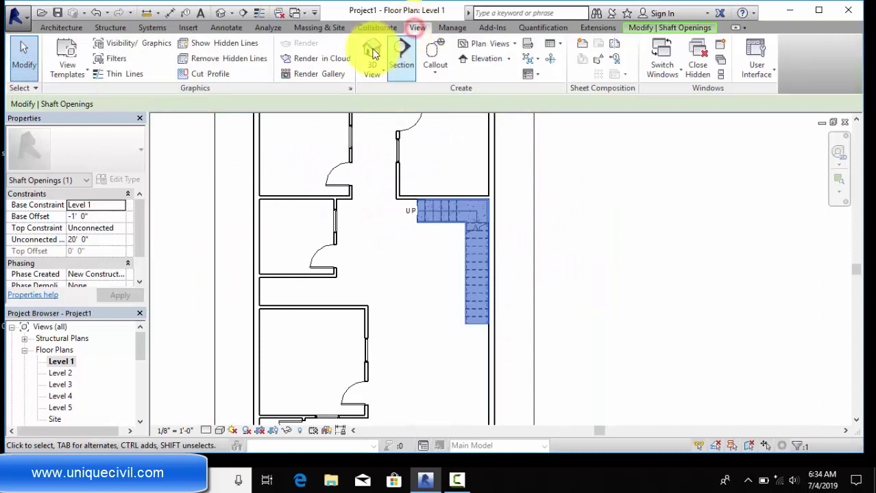
pyautogui.click(369, 51)
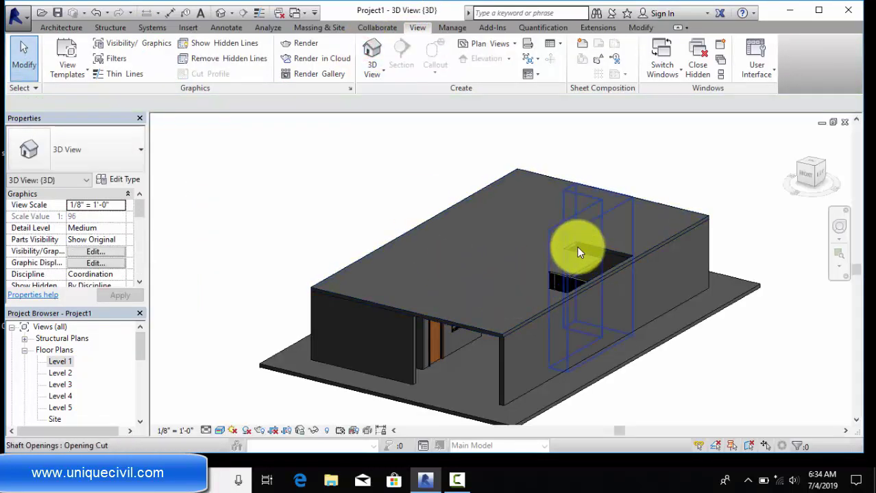
pyautogui.click(578, 250)
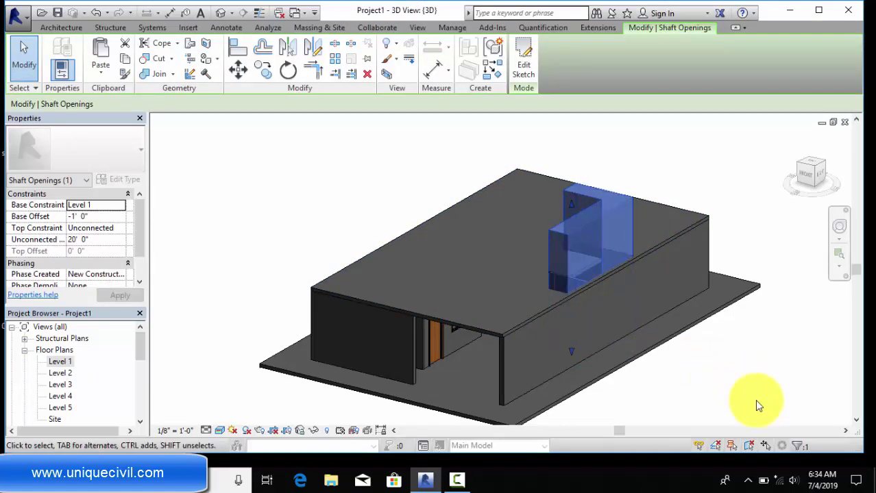
pyautogui.keyDown('shift'); pyautogui.moveTo(739, 378); pyautogui.dragTo(743, 214, button='middle'); pyautogui.keyUp('shift')
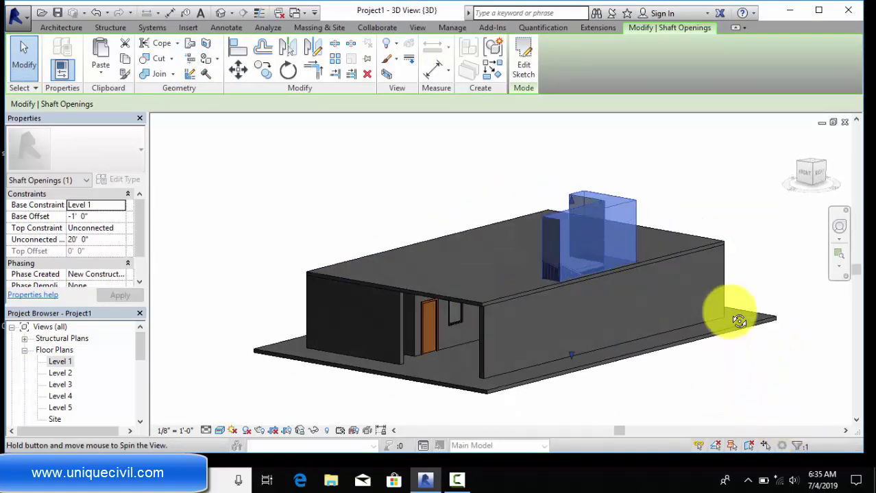
pyautogui.click(734, 240)
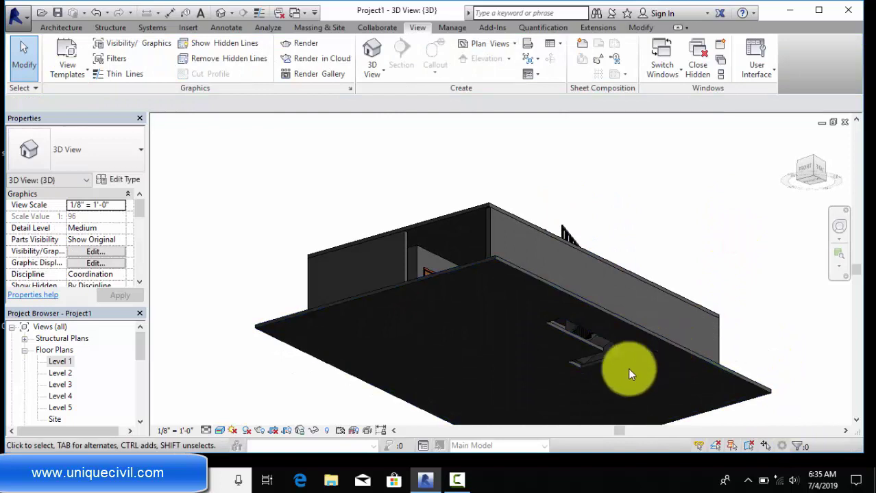
pyautogui.click(597, 367)
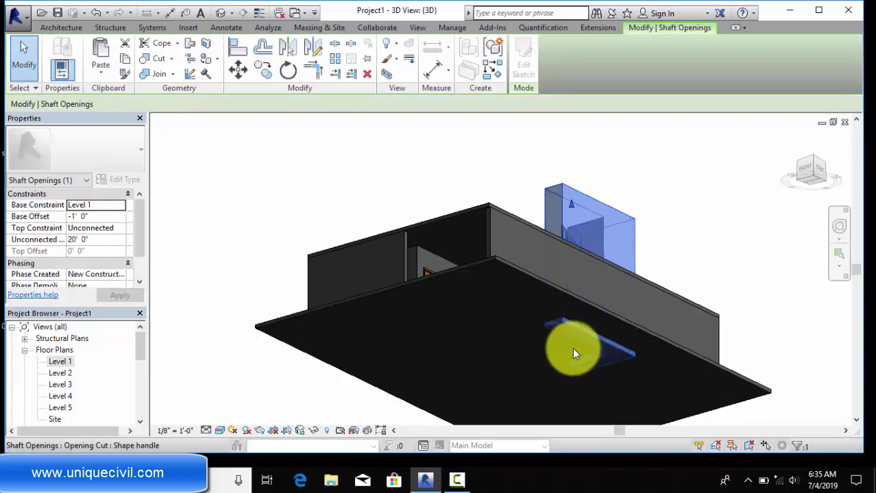
pyautogui.moveTo(571, 350); pyautogui.dragTo(572, 314)
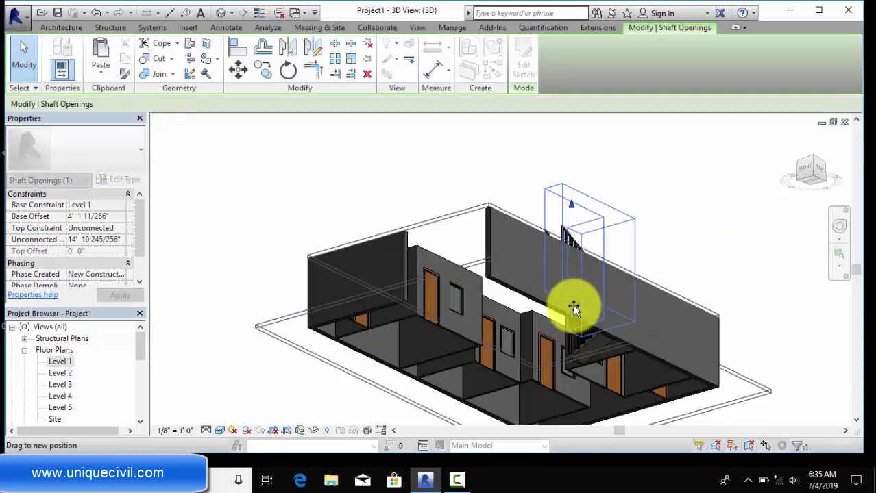
# Adjust the shaft's base offset and stretch its top above the roof to cut the stair hole
pyautogui.moveTo(323, 172)
pyautogui.keyDown('shift'); pyautogui.mouseDown(button='middle')
pyautogui.moveTo(358, 309)
pyautogui.moveTo(673, 405)
pyautogui.mouseUp(button='middle'); pyautogui.keyUp('shift')
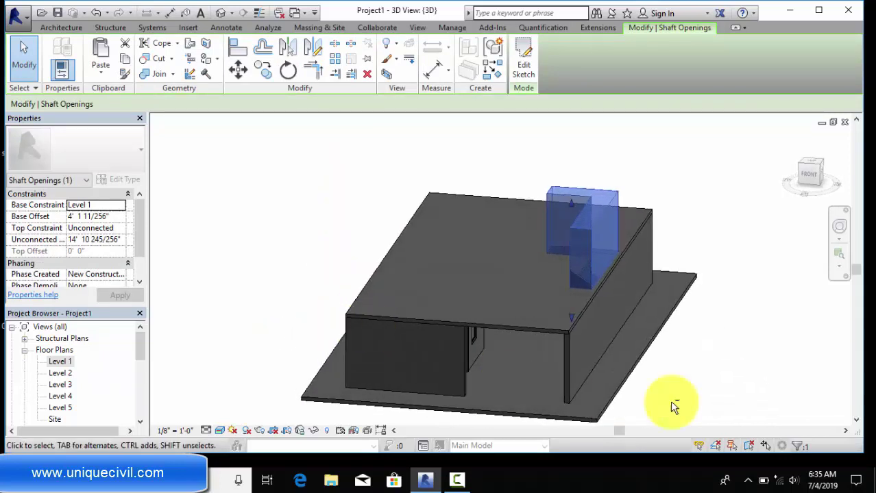
pyautogui.click(118, 217)
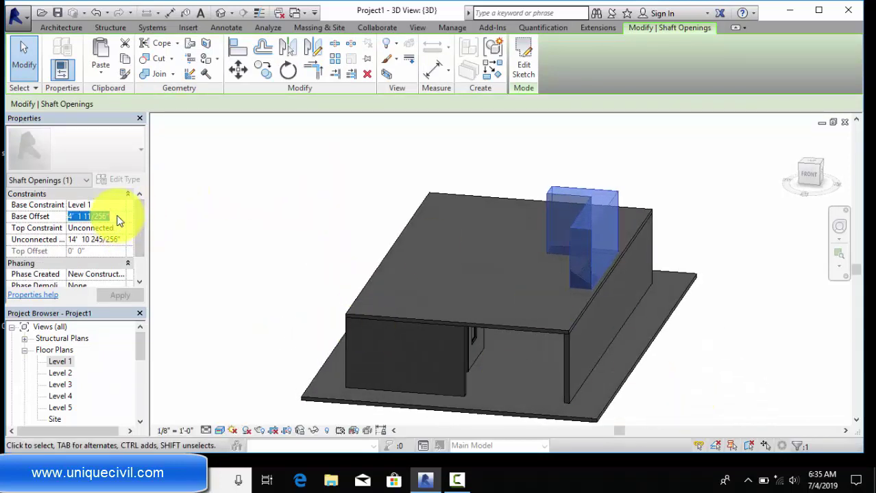
pyautogui.click(121, 239)
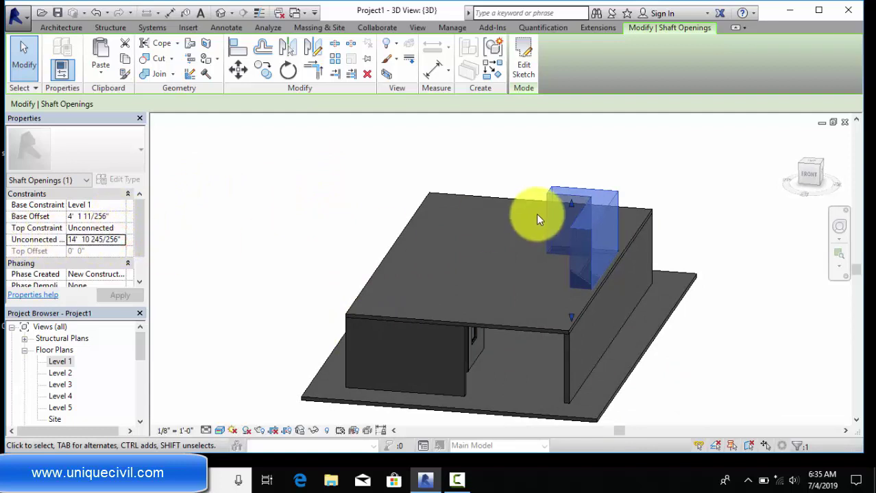
pyautogui.click(570, 205)
pyautogui.moveTo(570, 205); pyautogui.dragTo(570, 129)
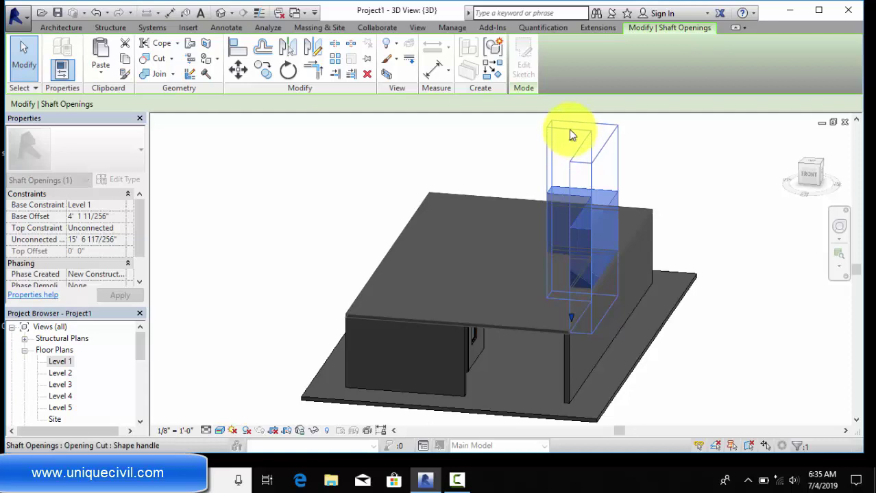
pyautogui.click(684, 172)
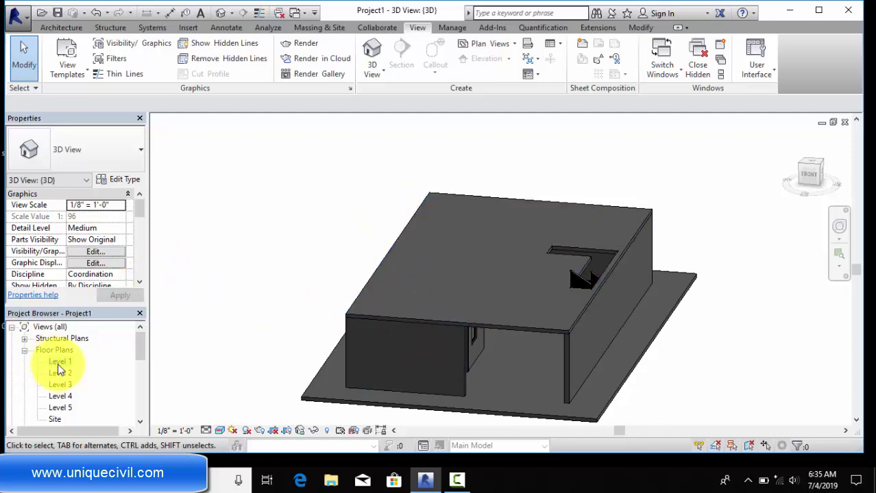
# In the East elevation, select the house's ground-floor elements along with the roof
pyautogui.scroll(-1, 90, 389)
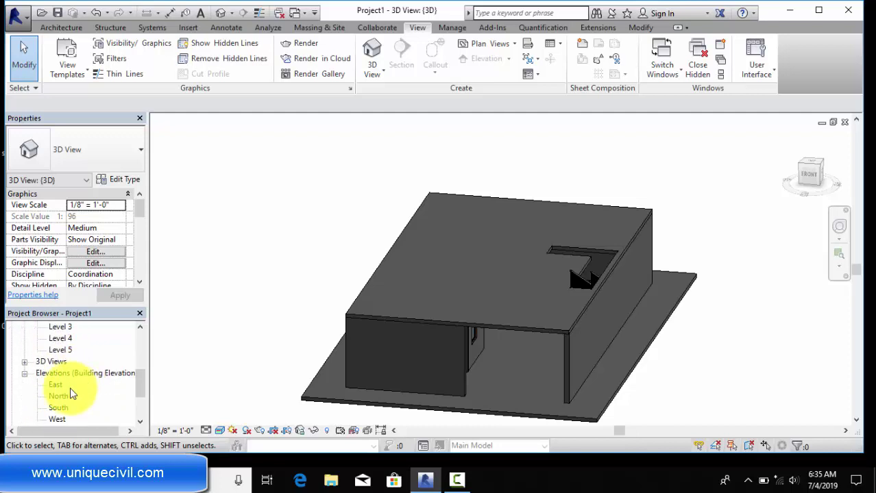
pyautogui.doubleClick(56, 386)
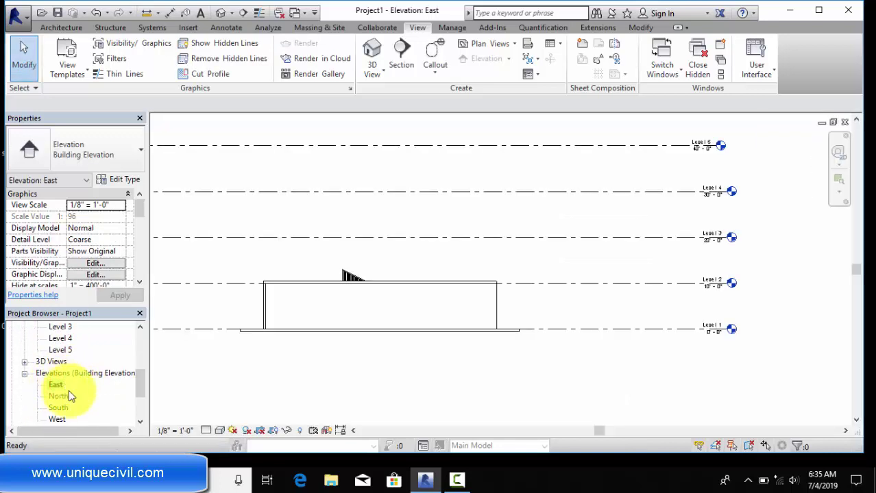
pyautogui.moveTo(542, 311)
pyautogui.mouseDown()
pyautogui.moveTo(261, 322)
pyautogui.moveTo(242, 315)
pyautogui.mouseUp()
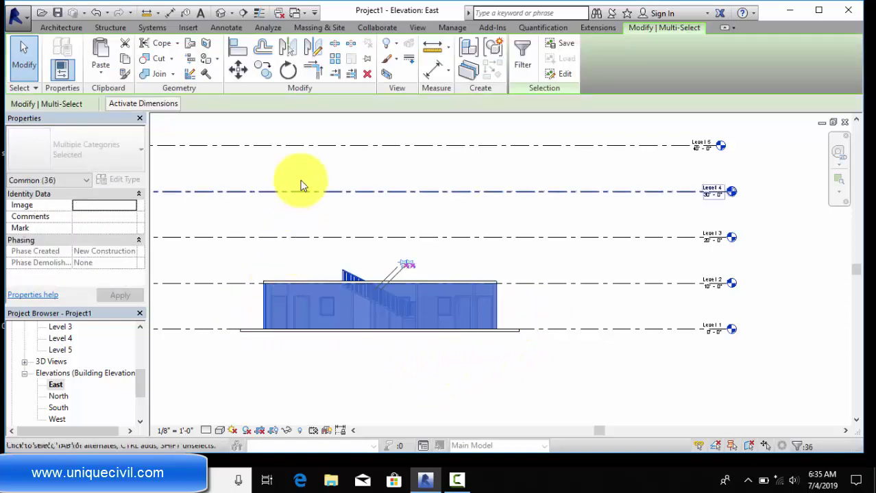
pyautogui.scroll(2, 301, 279)
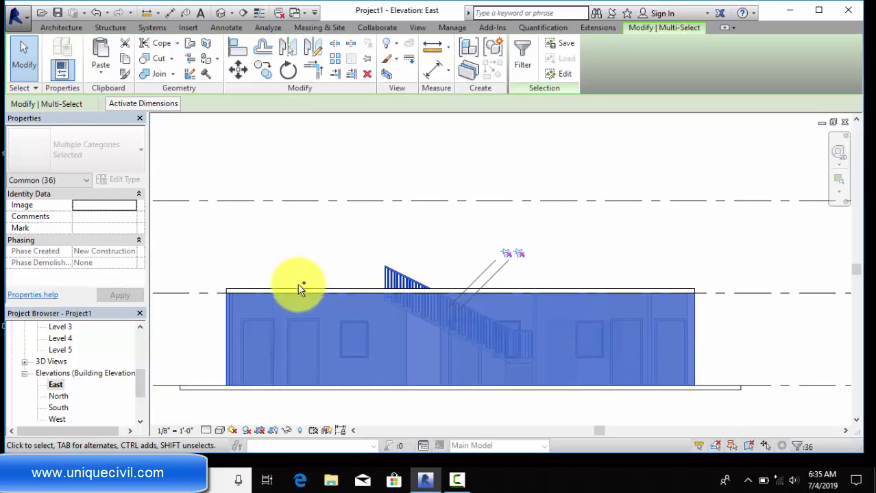
pyautogui.keyDown('ctrl'); pyautogui.click(299, 287); pyautogui.keyUp('ctrl')
pyautogui.scroll(-2, 312, 280)
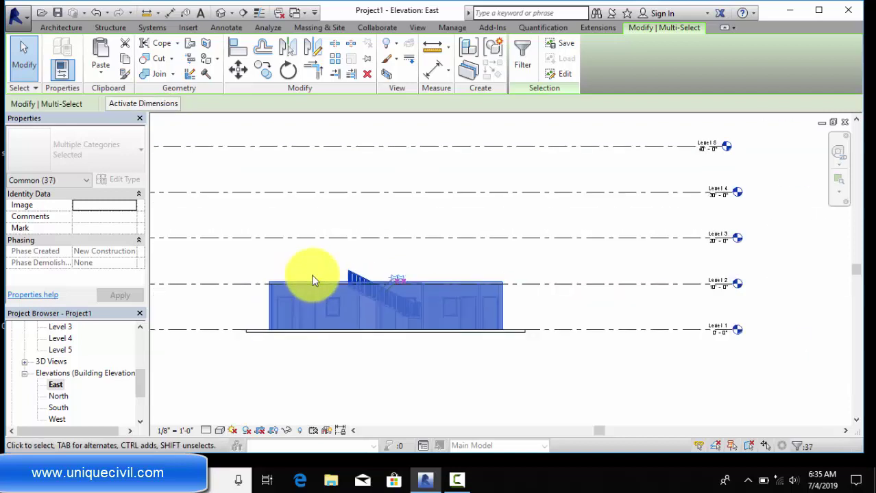
# Copy the selection and paste it aligned to Level 2
pyautogui.click(124, 64)
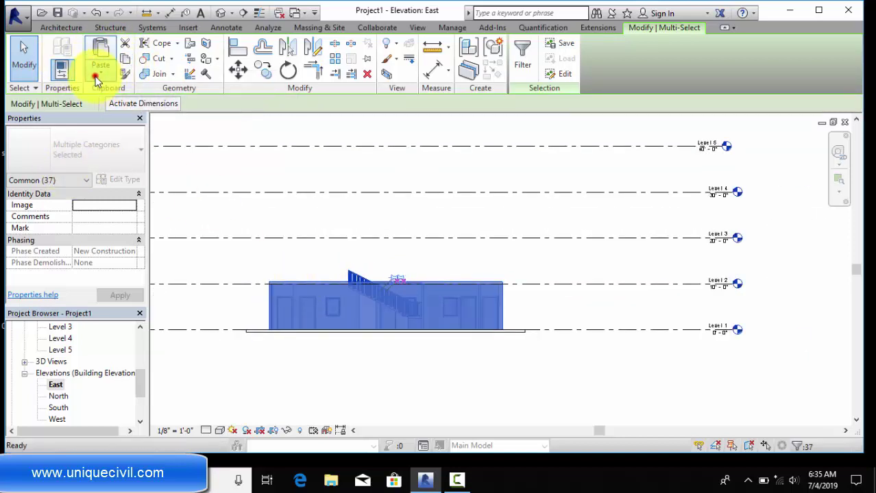
pyautogui.click(97, 78)
pyautogui.click(117, 121)
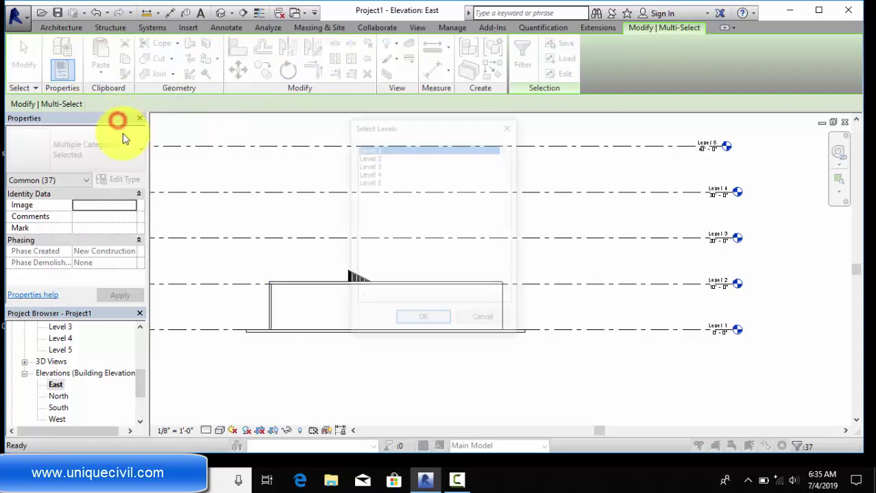
pyautogui.click(380, 157)
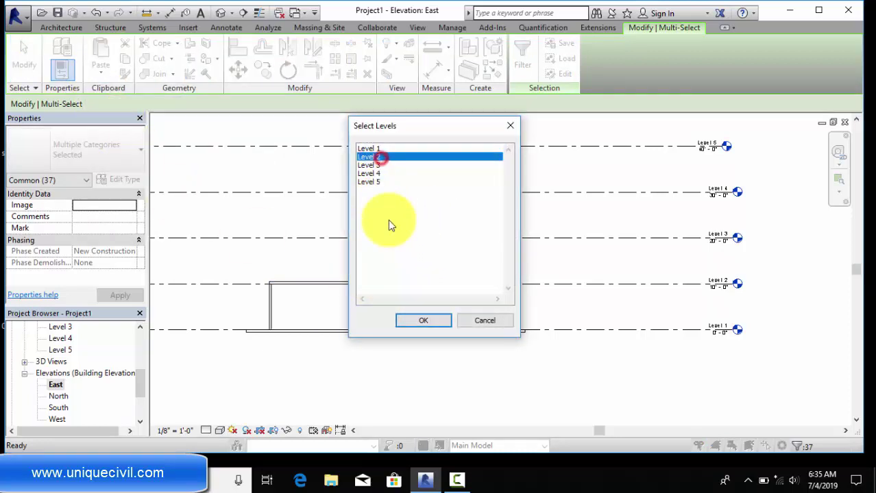
pyautogui.click(435, 325)
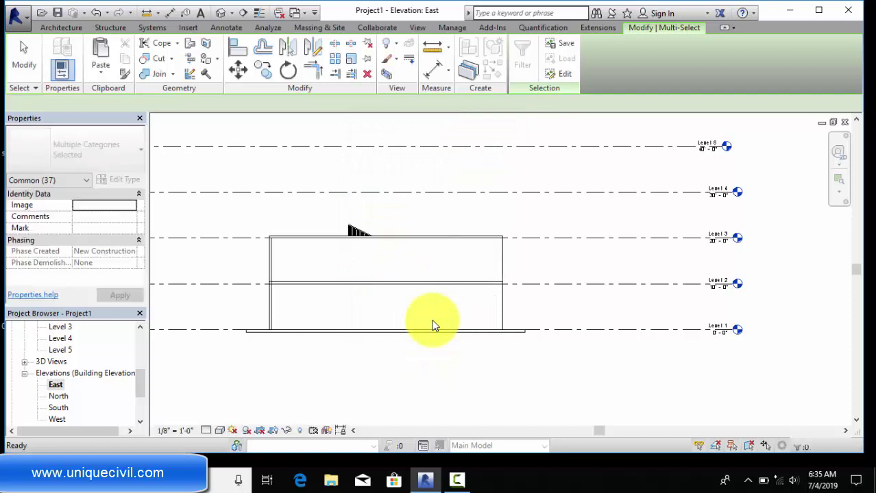
pyautogui.click(437, 383)
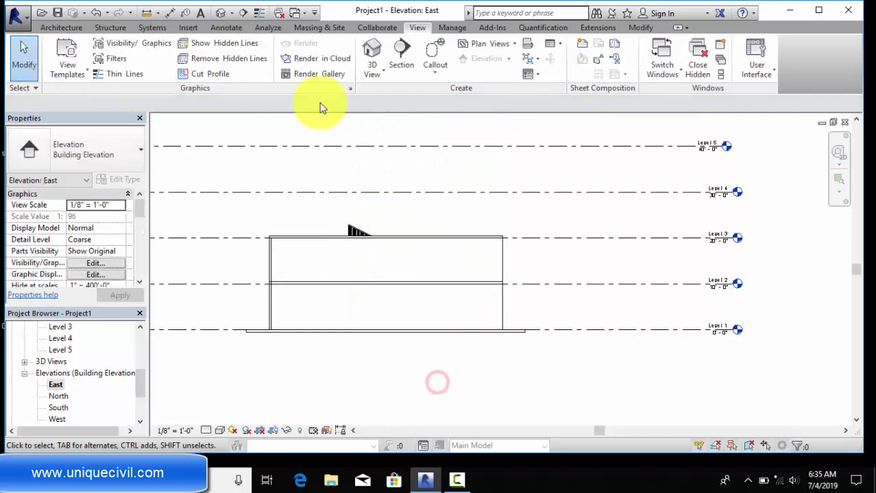
# Open the 3D view and orbit and zoom to check both storeys and the roof's stair railing
pyautogui.click(372, 49)
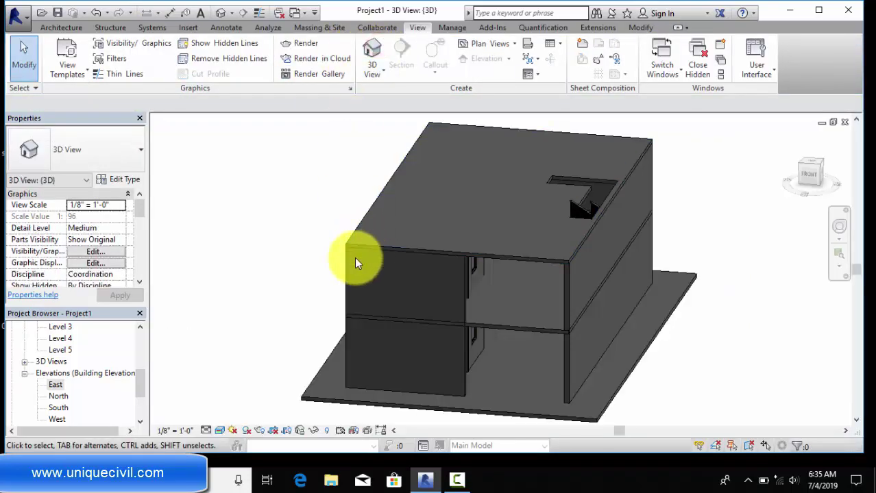
pyautogui.keyDown('shift'); pyautogui.moveTo(319, 264); pyautogui.dragTo(385, 270, button='middle'); pyautogui.keyUp('shift')
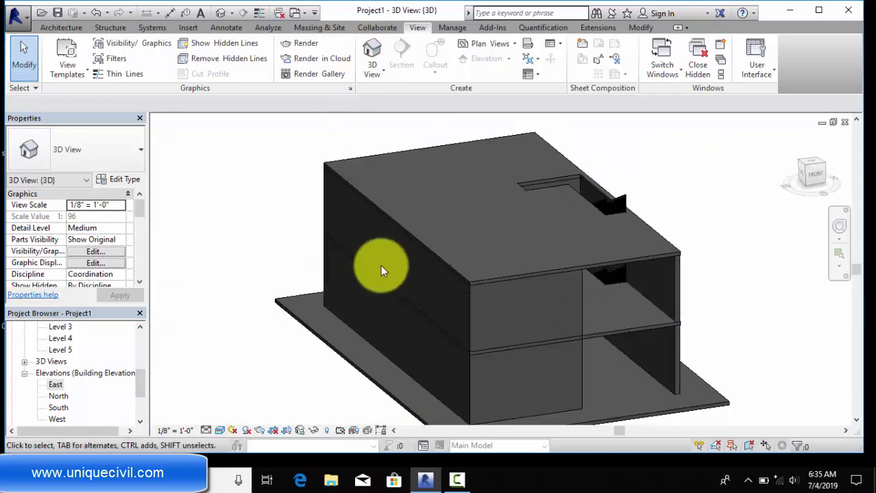
pyautogui.moveTo(422, 298)
pyautogui.keyDown('ctrl'); pyautogui.mouseDown(button='middle')
pyautogui.moveTo(363, 291)
pyautogui.moveTo(354, 305)
pyautogui.mouseUp(button='middle'); pyautogui.keyUp('ctrl')
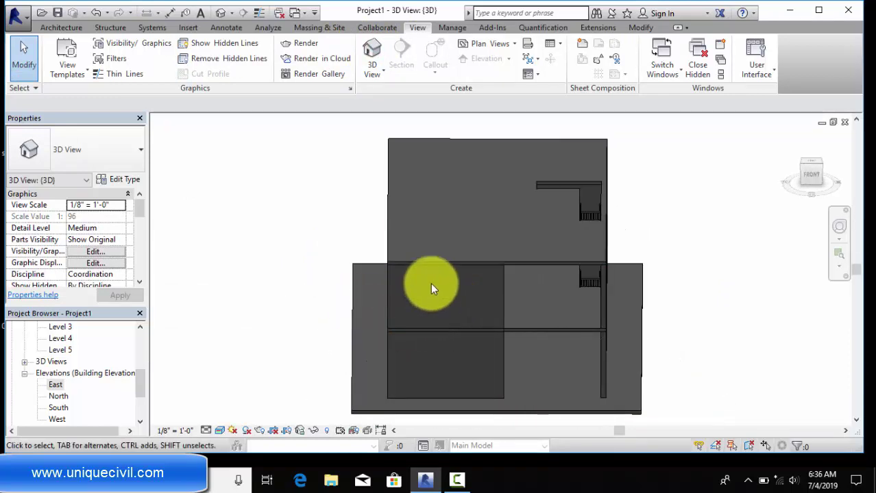
pyautogui.moveTo(561, 310)
pyautogui.keyDown('shift'); pyautogui.mouseDown(button='middle')
pyautogui.moveTo(470, 290)
pyautogui.moveTo(459, 251)
pyautogui.mouseUp(button='middle'); pyautogui.keyUp('shift')
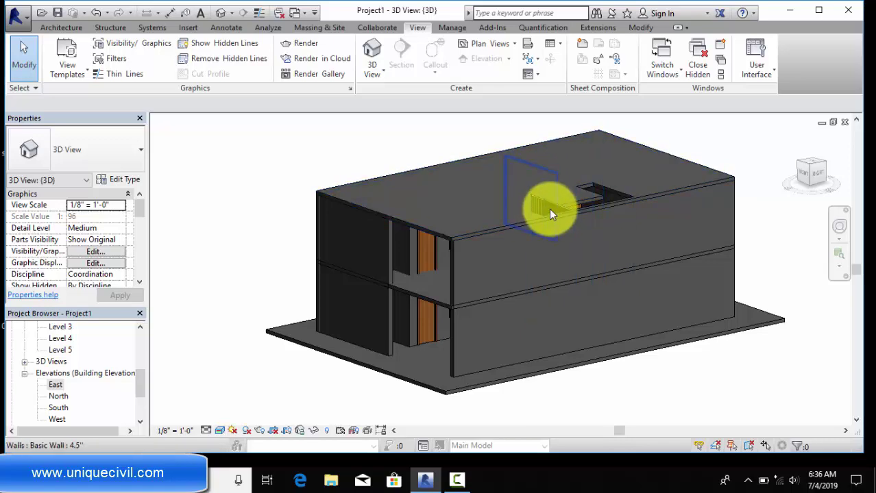
pyautogui.scroll(5, 549, 209)
pyautogui.moveTo(556, 215)
pyautogui.keyDown('shift'); pyautogui.mouseDown(button='middle')
pyautogui.moveTo(543, 262)
pyautogui.moveTo(553, 285)
pyautogui.moveTo(547, 278)
pyautogui.mouseUp(button='middle'); pyautogui.keyUp('shift')
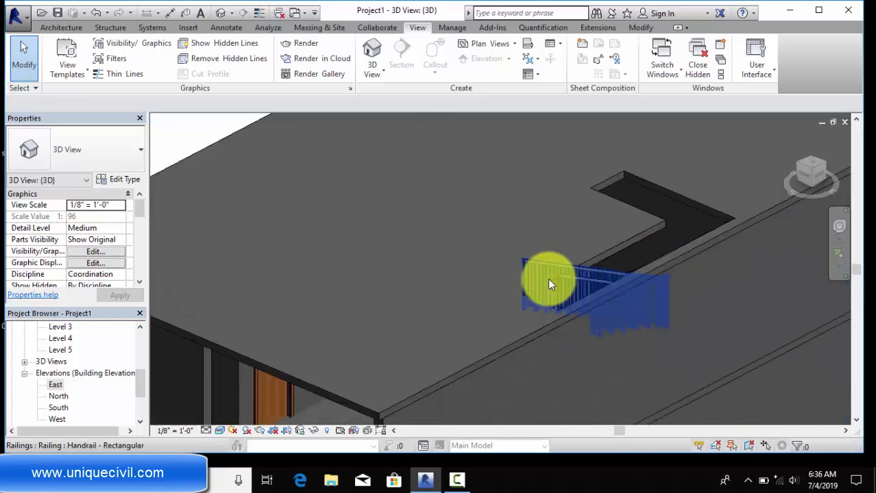
pyautogui.scroll(-5, 547, 279)
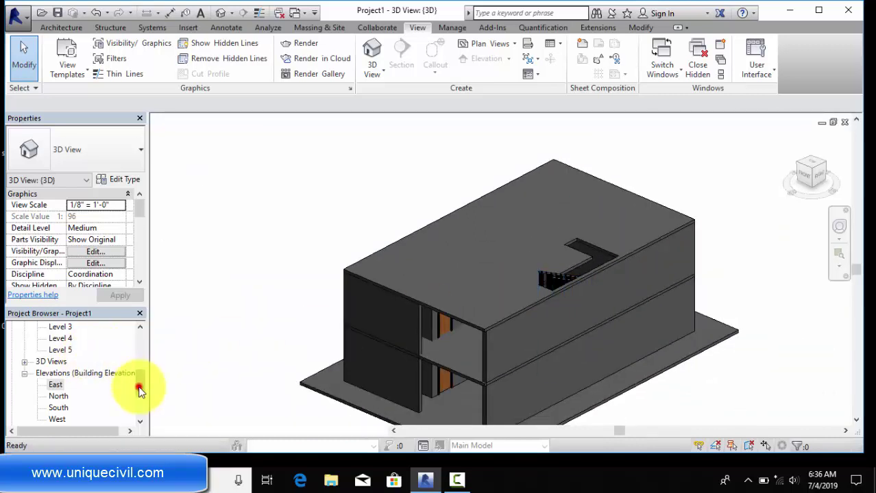
pyautogui.moveTo(139, 383); pyautogui.dragTo(140, 357)
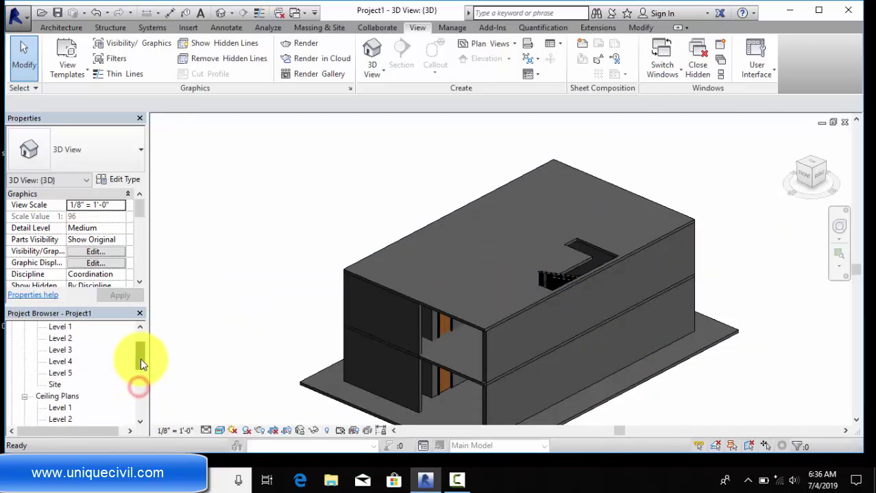
# Open the Level 3 floor plan and start placing walls in Rectangle draw mode
pyautogui.doubleClick(58, 351)
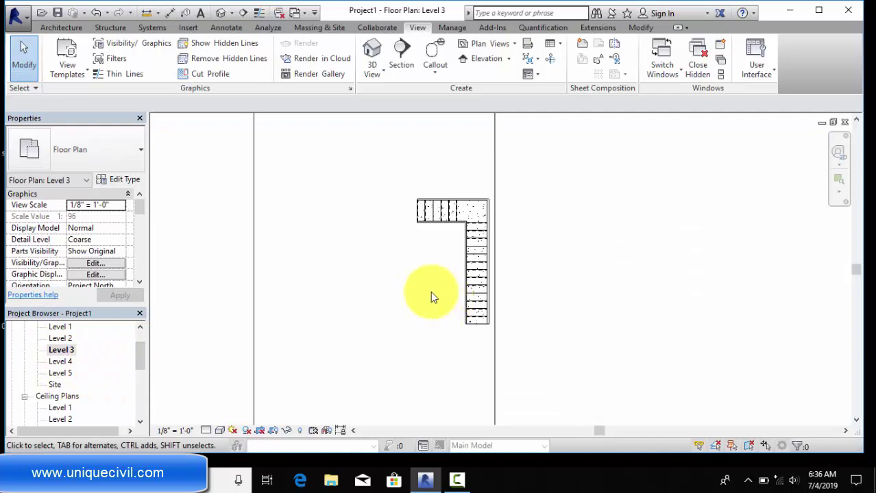
pyautogui.scroll(-2, 430, 295)
pyautogui.click(63, 28)
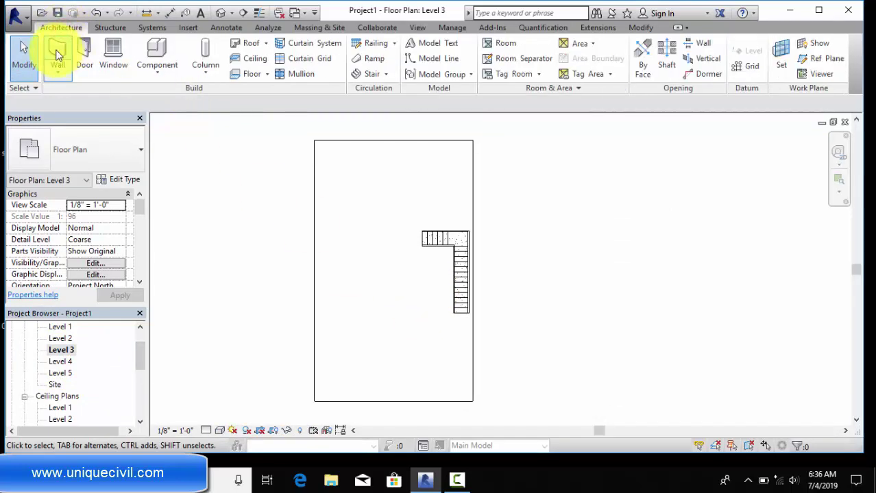
pyautogui.click(58, 54)
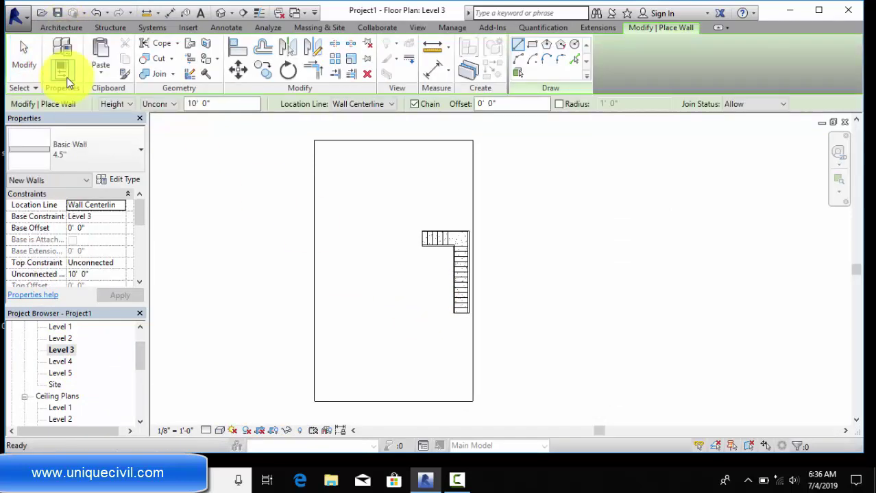
pyautogui.click(528, 46)
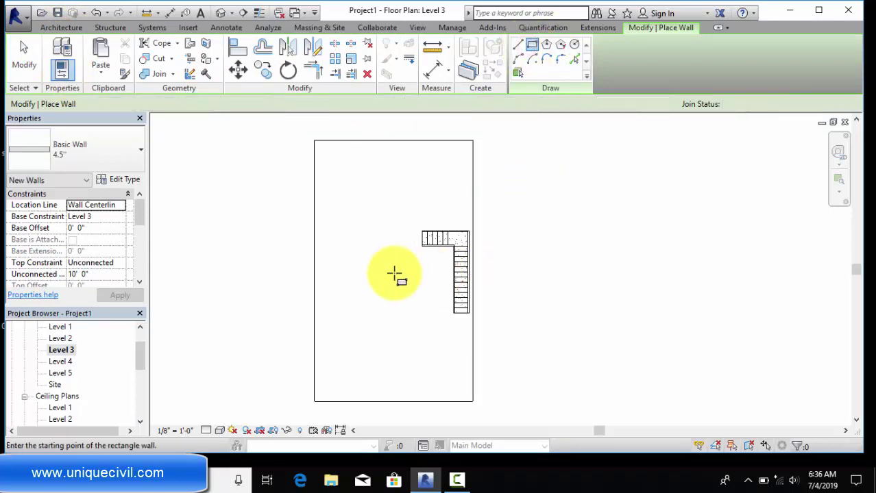
pyautogui.scroll(1, 401, 248)
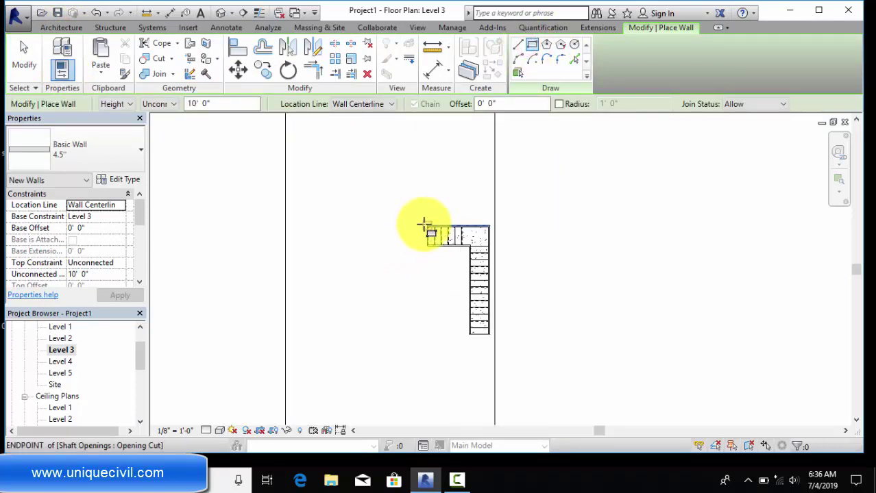
# Draw a rectangle of 4.5" basic walls around the stair opening, then exit wall placement
pyautogui.click(427, 223)
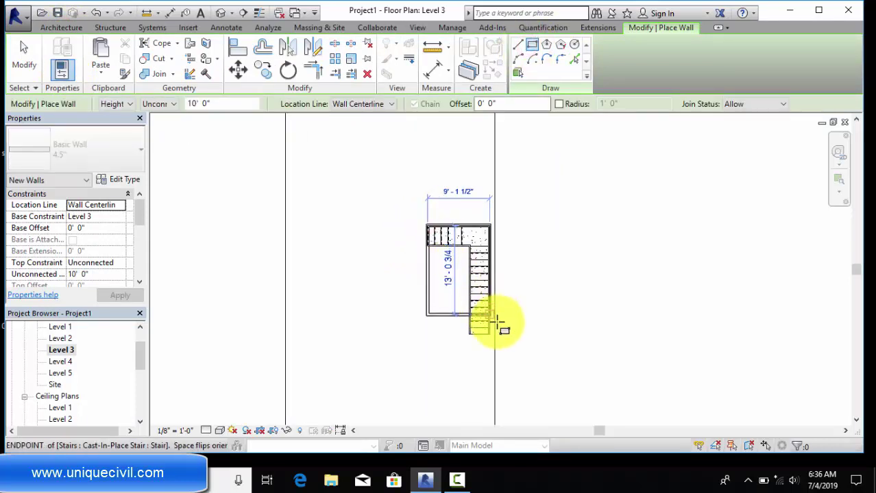
pyautogui.scroll(2, 495, 323)
pyautogui.scroll(1, 495, 329)
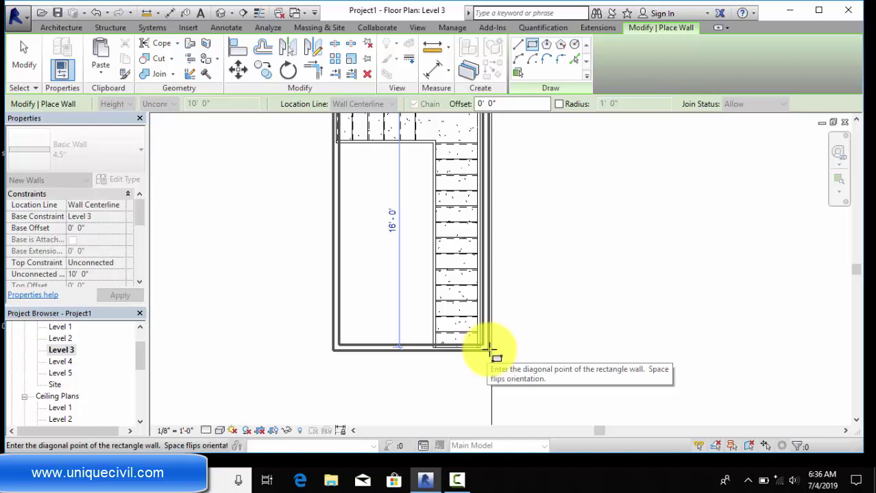
pyautogui.click(489, 349)
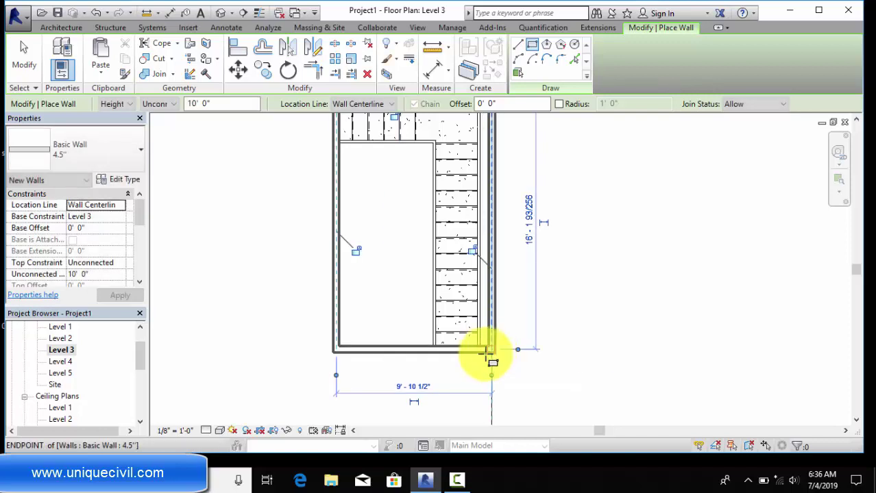
pyautogui.scroll(-3, 488, 352)
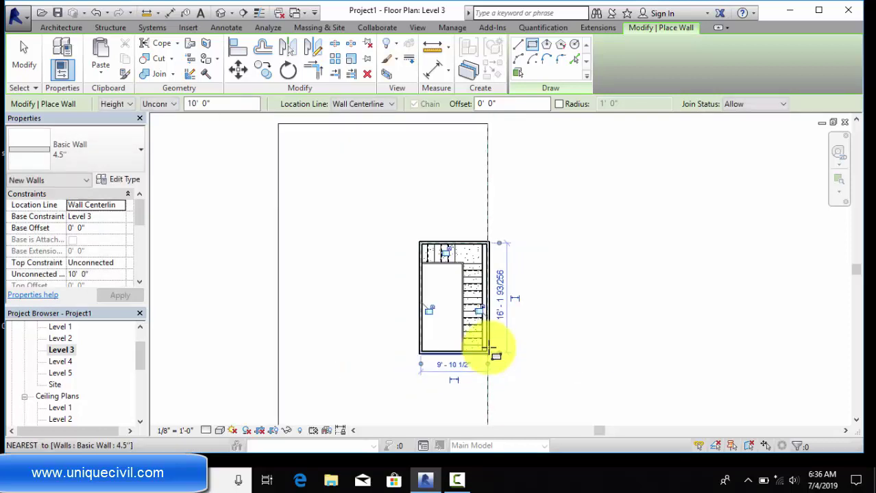
pyautogui.rightClick(245, 165)
pyautogui.click(267, 172)
pyautogui.rightClick(251, 156)
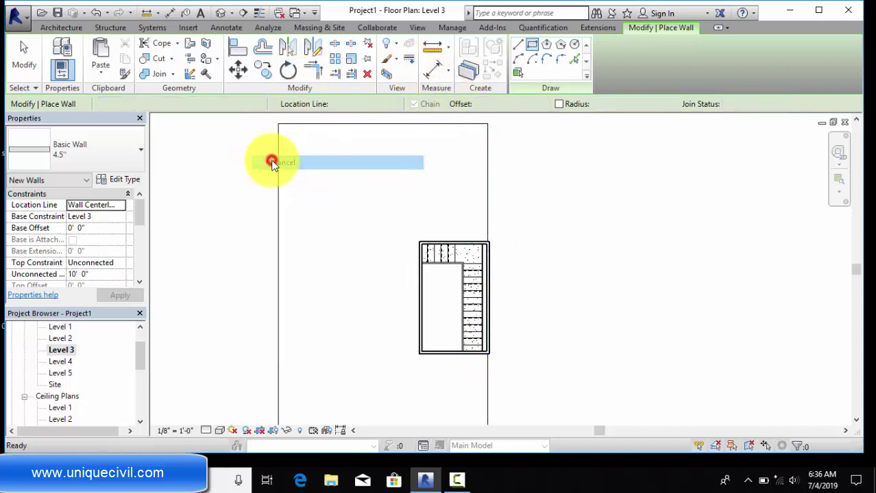
pyautogui.click(272, 161)
# Switch to the 3D view to see the new 4.5" enclosure walls rising above the roof
pyautogui.click(418, 28)
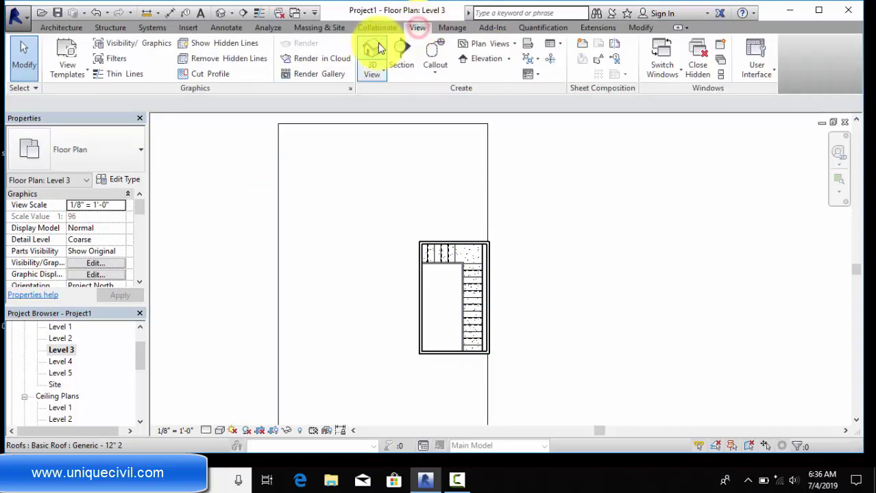
pyautogui.click(373, 52)
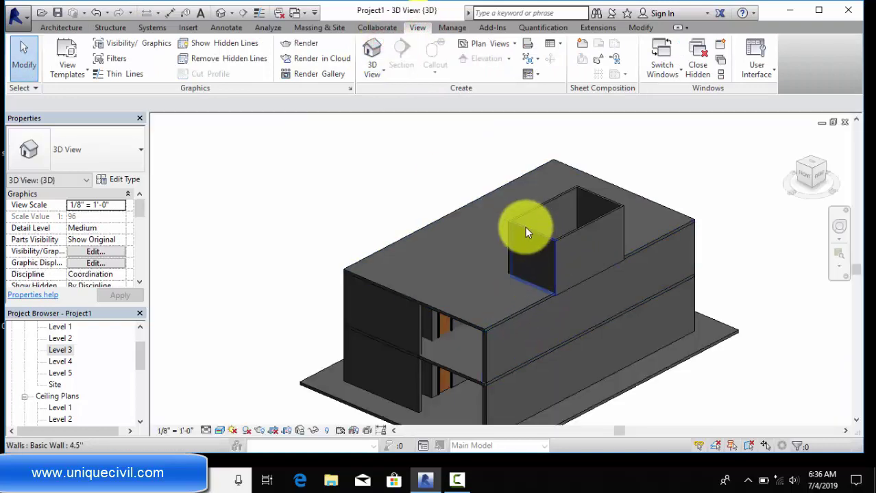
pyautogui.scroll(-2, 333, 200)
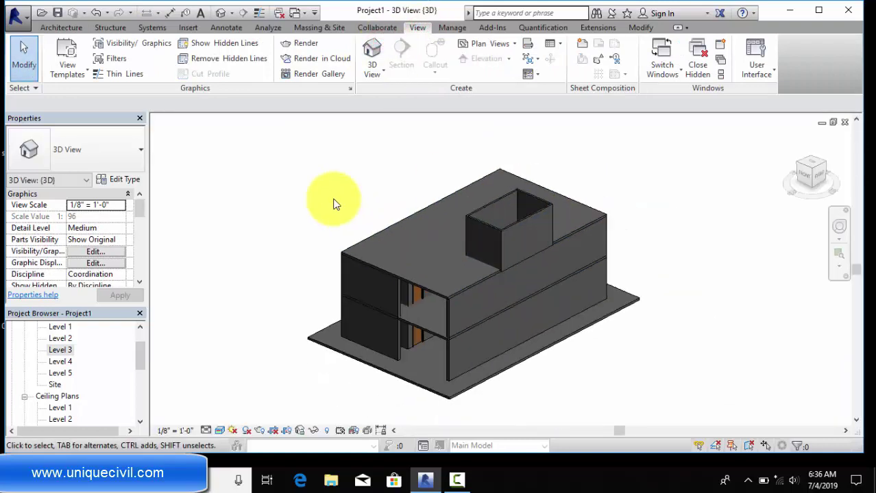
pyautogui.moveTo(139, 360); pyautogui.dragTo(138, 342)
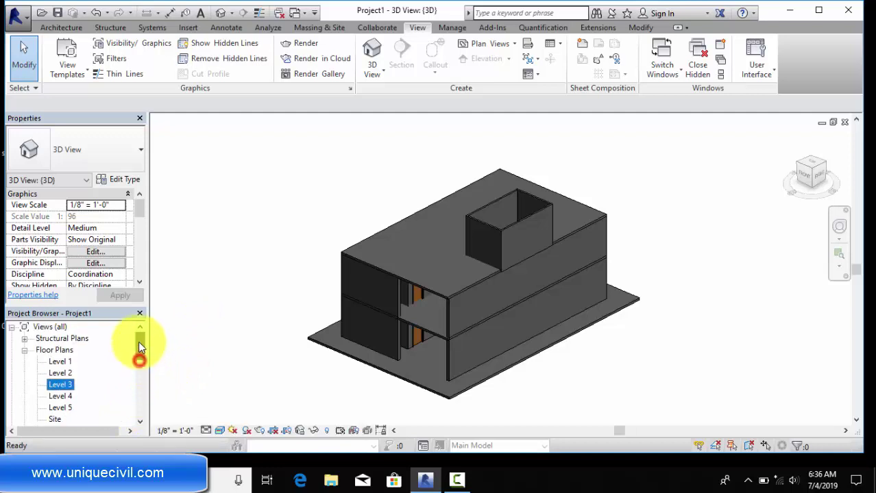
# Start a Roof by Extrusion and choose to pick a work plane
pyautogui.click(67, 28)
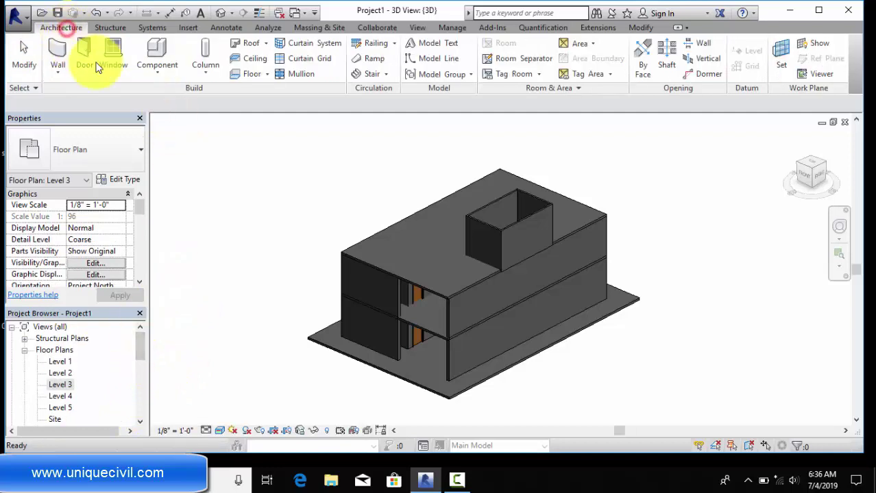
pyautogui.click(267, 43)
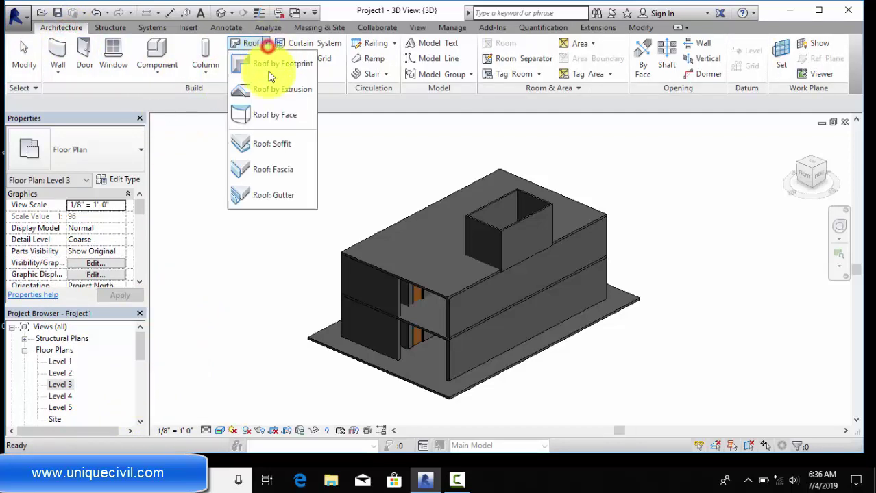
pyautogui.click(271, 93)
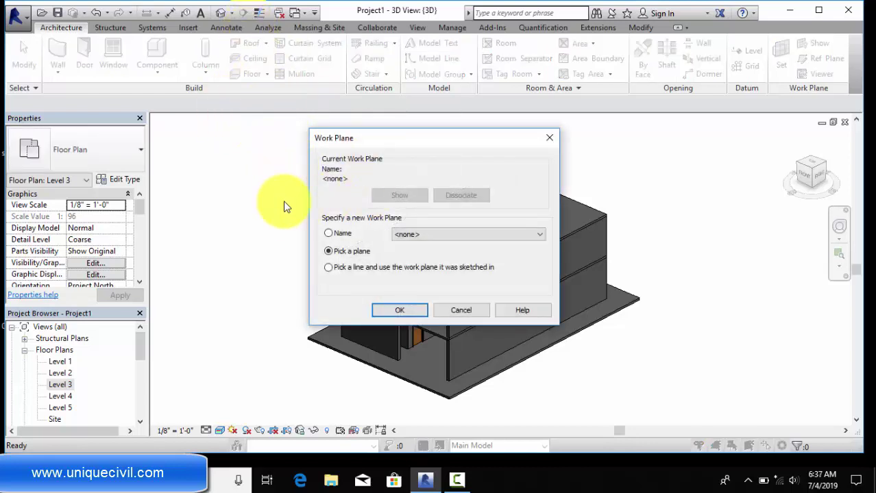
pyautogui.click(399, 310)
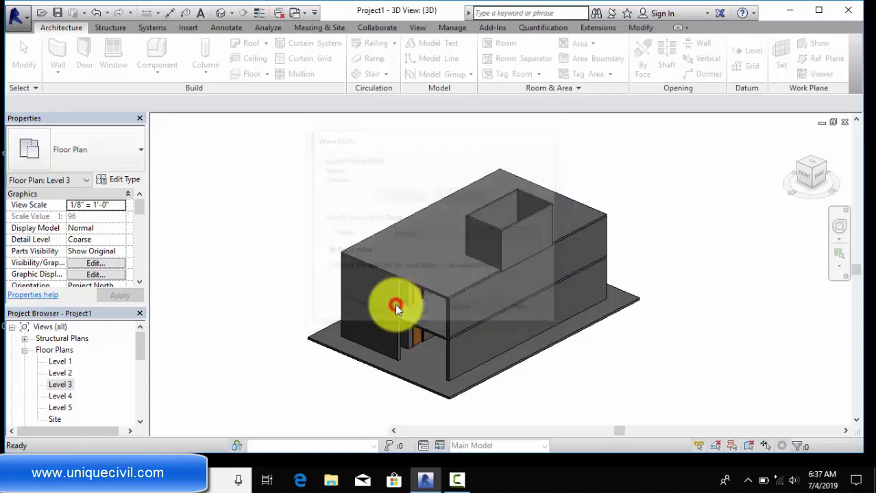
# Pick the enclosure wall as the sketch plane, with Level 4 as reference level at 0' 0" offset
pyautogui.scroll(3, 456, 221)
pyautogui.scroll(2, 466, 217)
pyautogui.scroll(2, 459, 212)
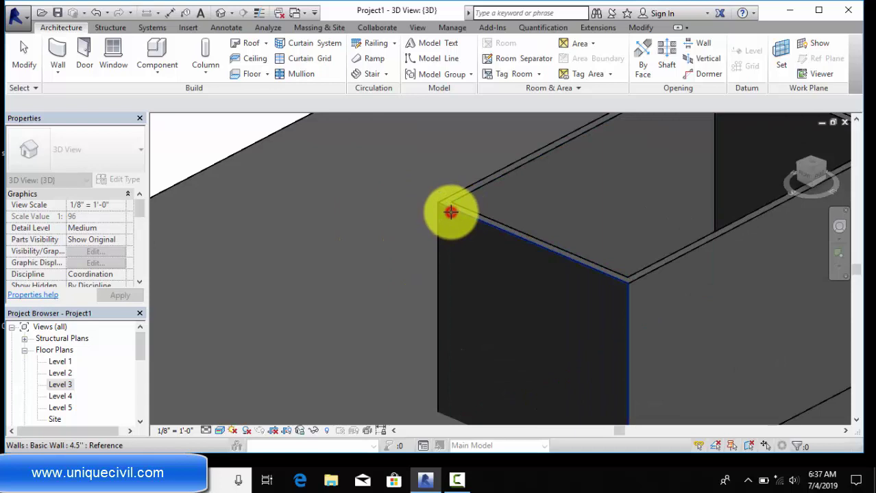
pyautogui.click(450, 212)
pyautogui.click(432, 216)
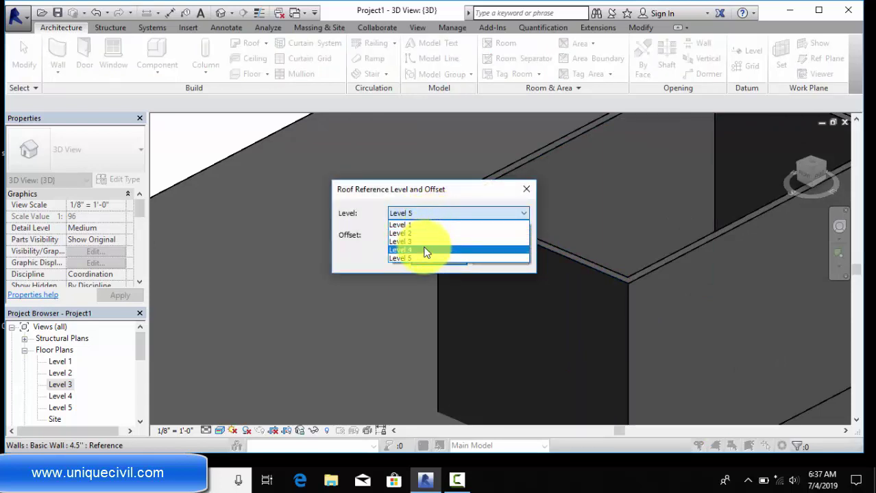
pyautogui.click(425, 250)
pyautogui.click(434, 258)
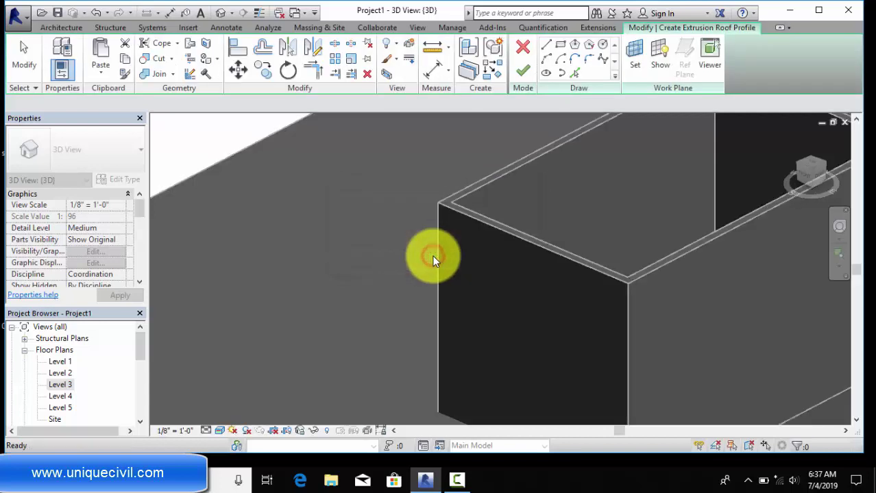
pyautogui.scroll(-3, 430, 255)
pyautogui.scroll(-1, 104, 352)
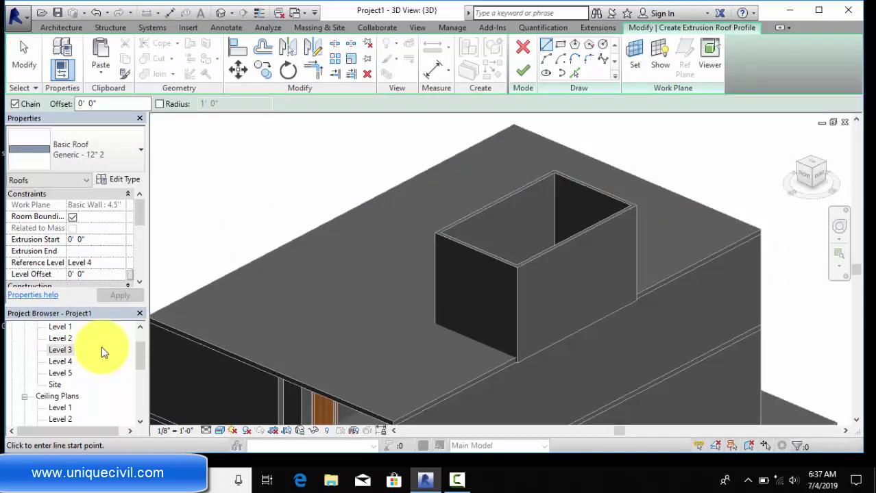
pyautogui.moveTo(364, 268)
pyautogui.keyDown('shift'); pyautogui.mouseDown(button='middle')
pyautogui.moveTo(433, 268)
pyautogui.moveTo(452, 220)
pyautogui.mouseUp(button='middle'); pyautogui.keyUp('shift')
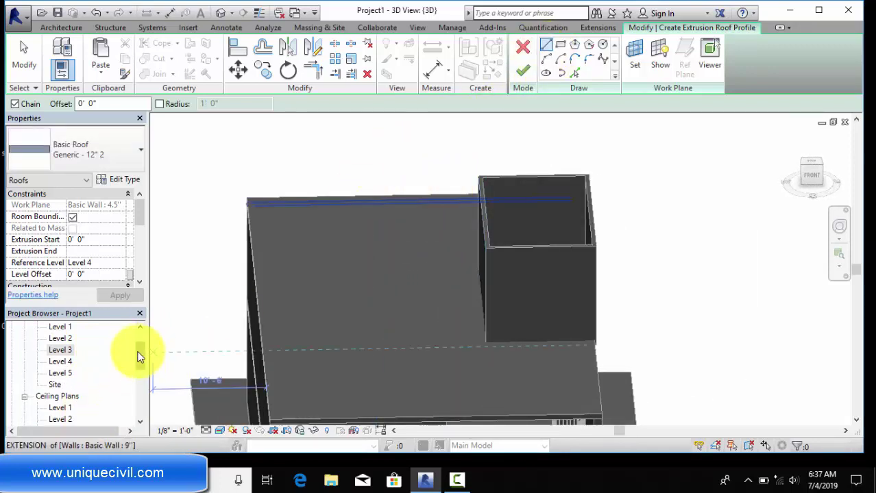
pyautogui.moveTo(137, 352)
pyautogui.mouseDown()
pyautogui.moveTo(141, 389)
pyautogui.moveTo(123, 390)
pyautogui.mouseUp()
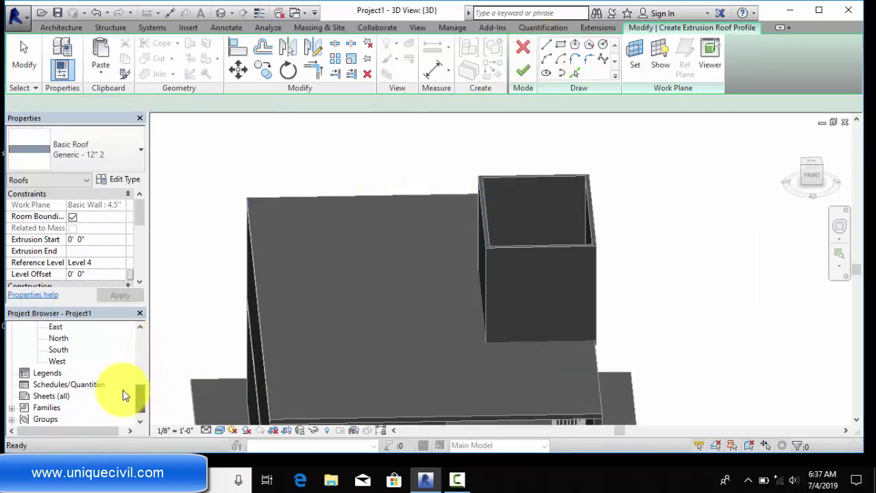
# Open the East elevation and cancel the unusable extrusion roof sketch
pyautogui.doubleClick(54, 329)
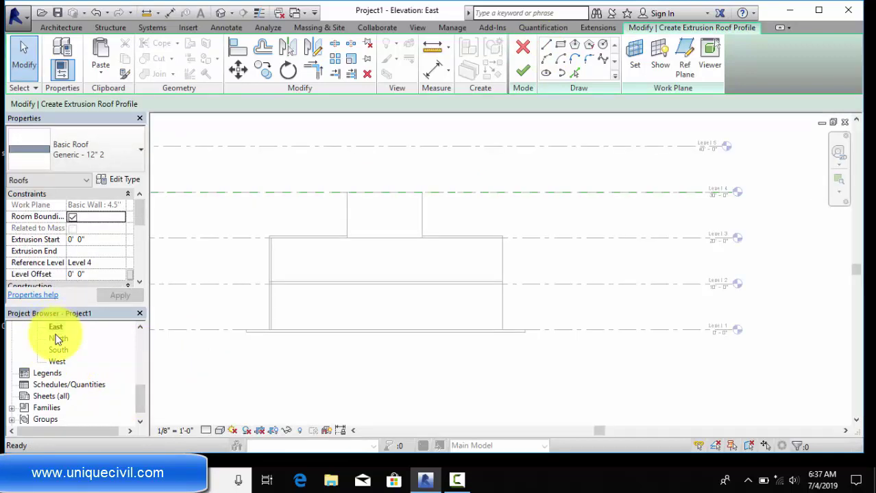
pyautogui.scroll(4, 361, 179)
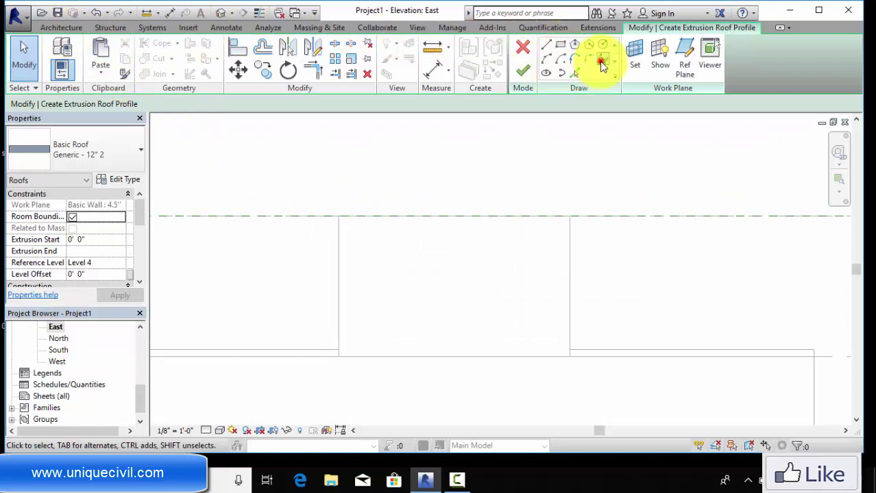
pyautogui.click(603, 61)
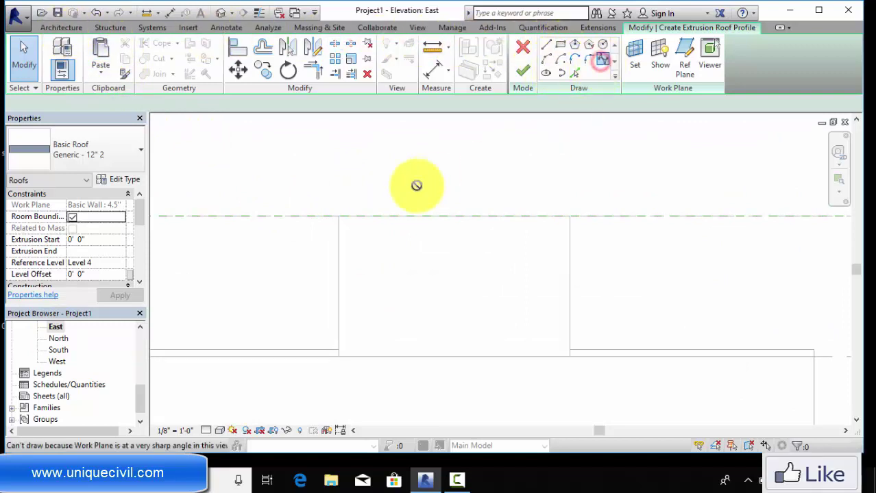
pyautogui.click(57, 29)
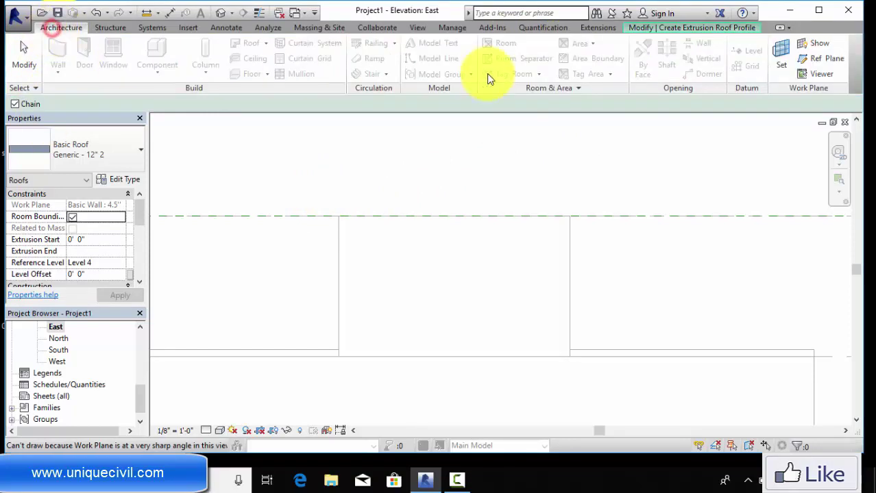
pyautogui.click(692, 27)
pyautogui.click(521, 52)
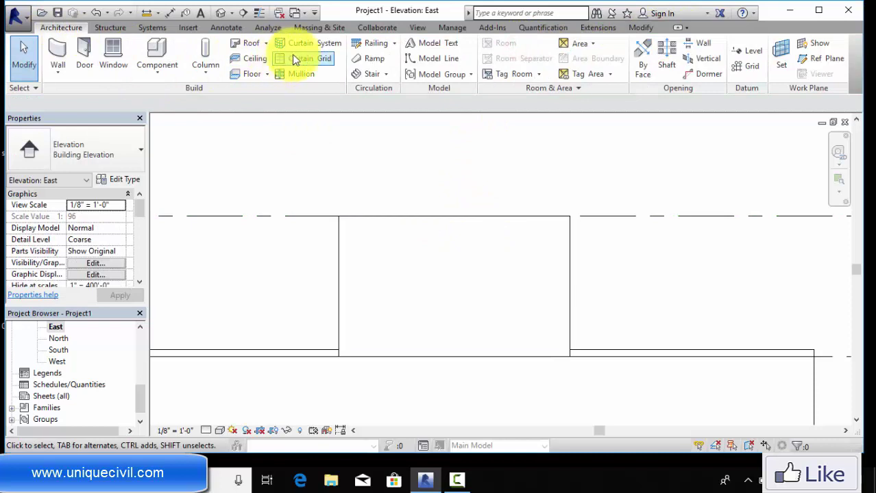
# Start a new Roof by Extrusion on the enclosure's east wall plane, with Level 4 as reference level
pyautogui.click(266, 44)
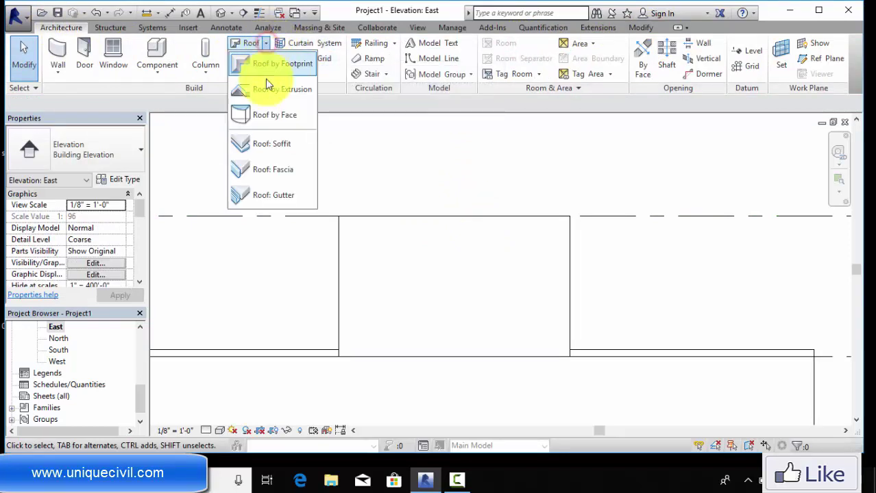
pyautogui.click(268, 88)
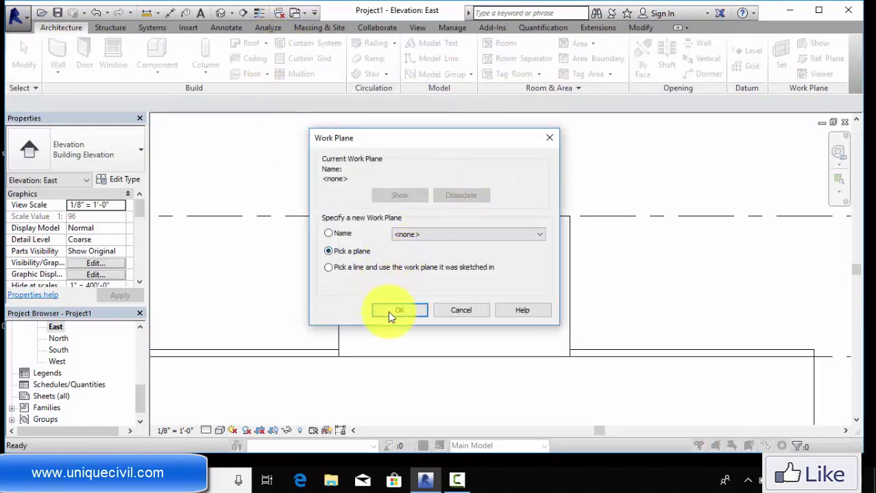
pyautogui.click(393, 312)
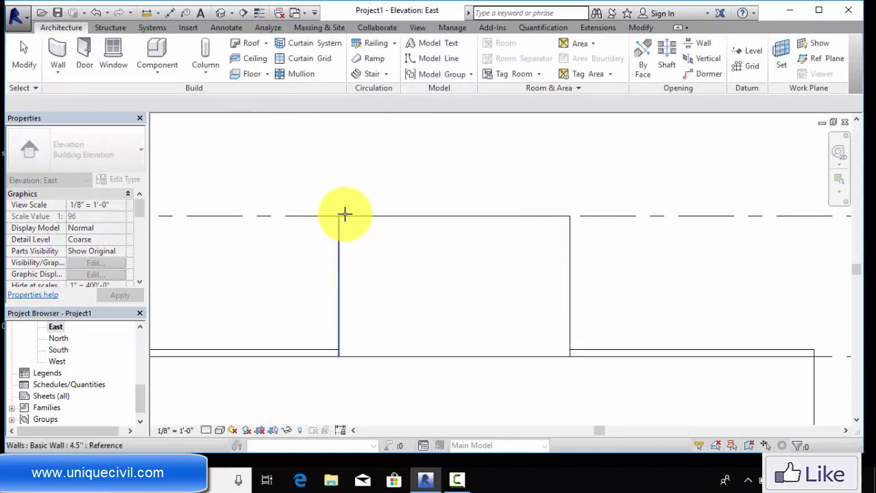
pyautogui.click(353, 216)
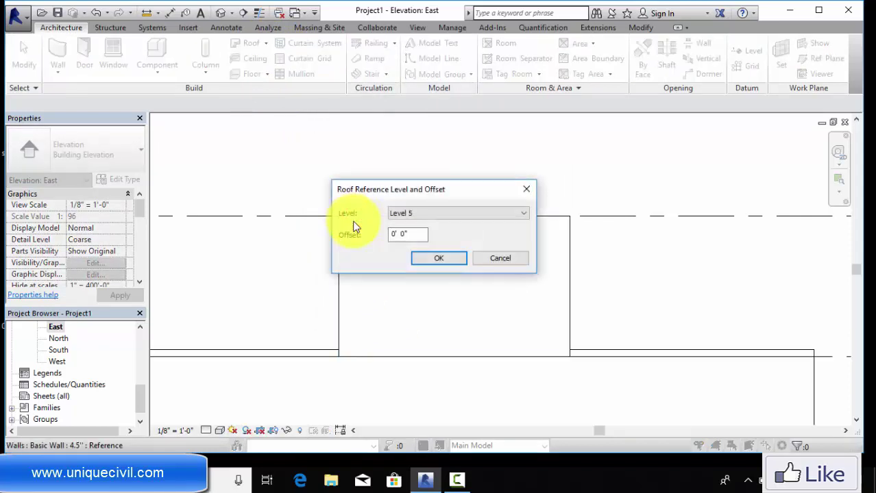
pyautogui.click(428, 213)
pyautogui.click(422, 250)
pyautogui.click(430, 258)
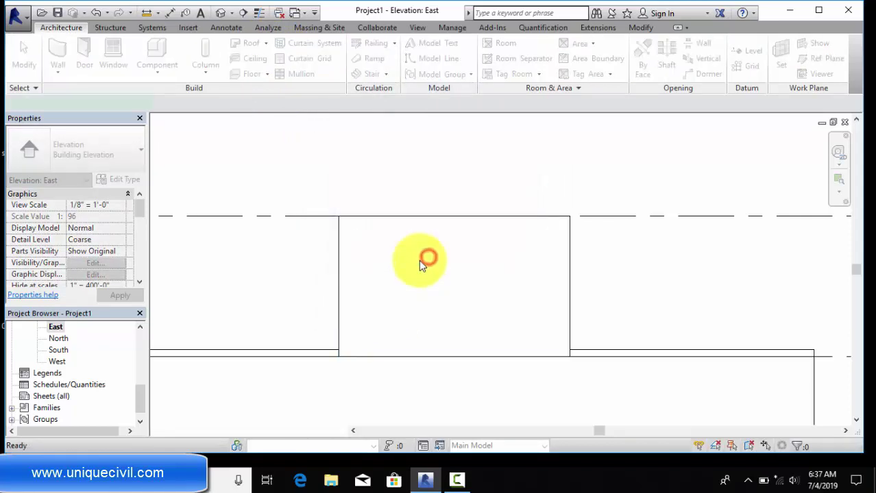
pyautogui.scroll(2, 445, 250)
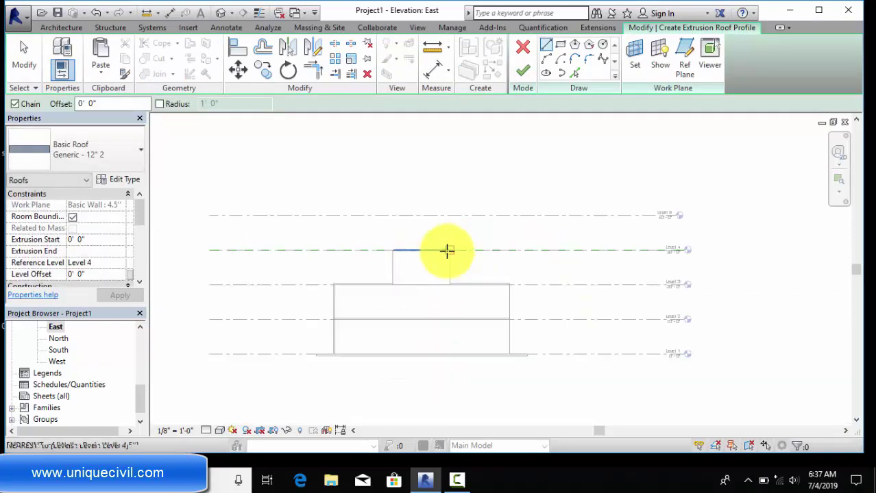
pyautogui.scroll(2, 364, 245)
pyautogui.scroll(2, 345, 243)
pyautogui.scroll(1, 345, 243)
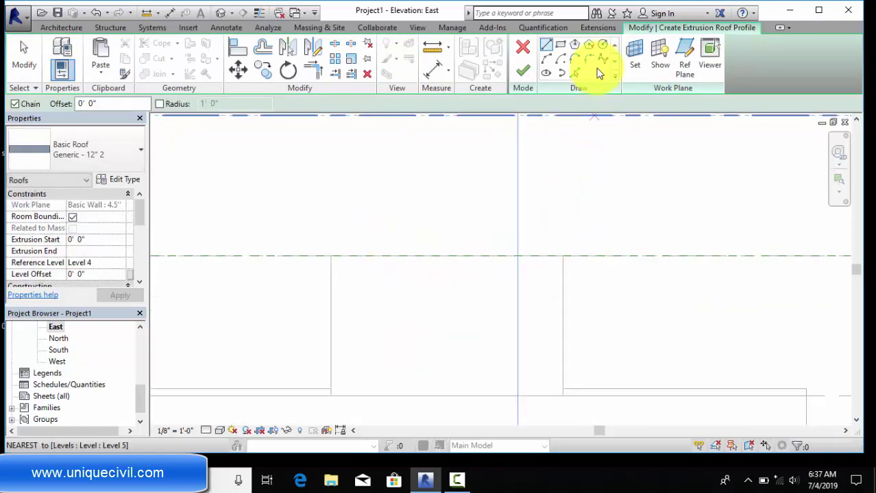
# Draw a four-point spline across the enclosure top to form the wavy roof profile
pyautogui.click(601, 59)
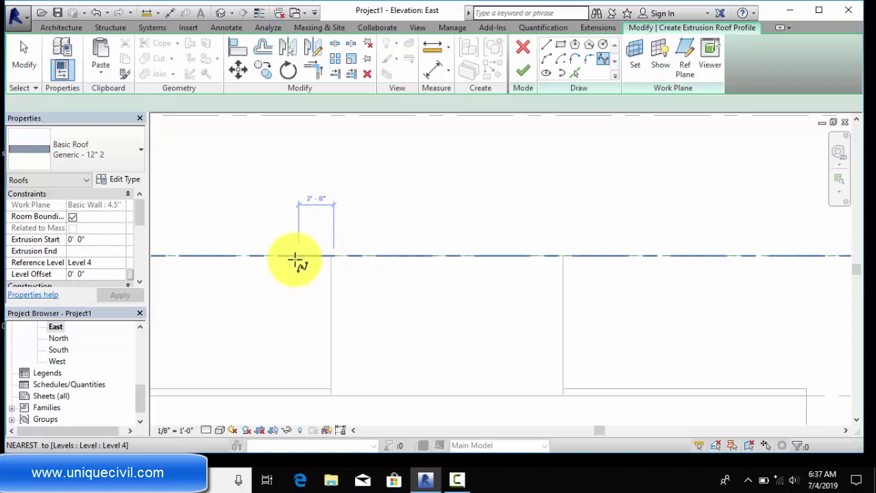
pyautogui.click(384, 244)
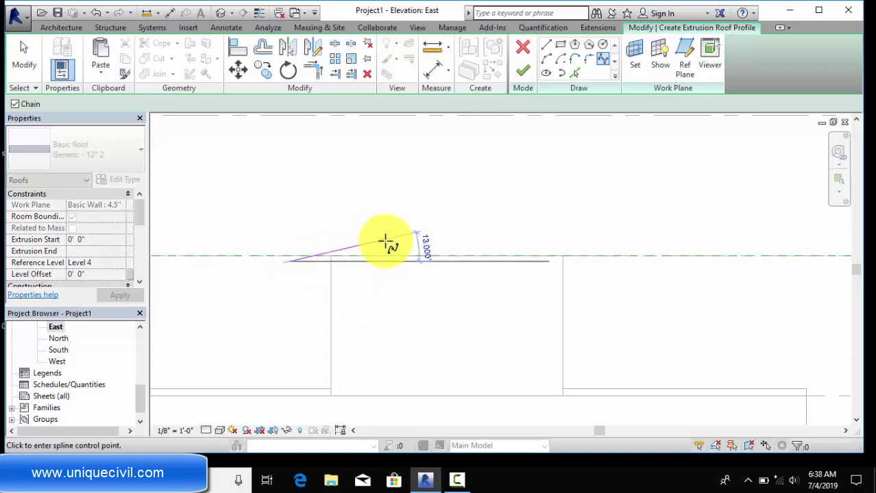
pyautogui.click(453, 249)
pyautogui.click(525, 326)
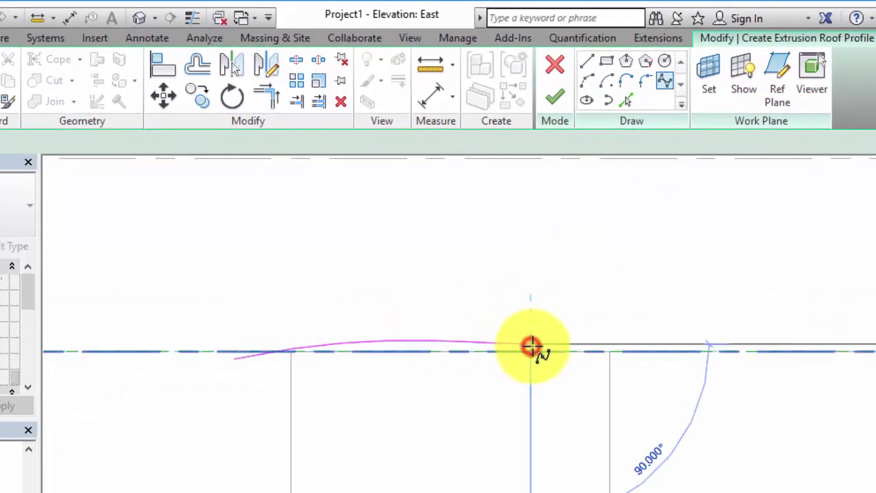
pyautogui.click(635, 332)
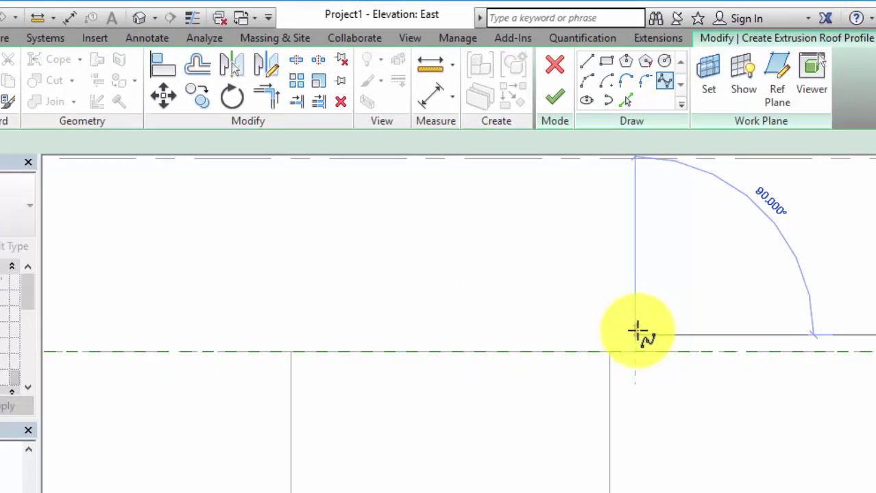
pyautogui.rightClick(645, 260)
pyautogui.click(681, 270)
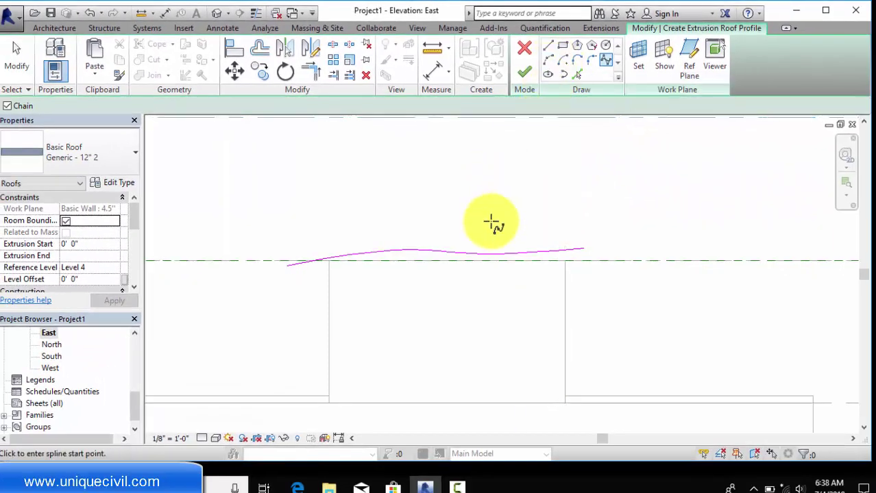
pyautogui.rightClick(446, 172)
# Drag the spline's control points to refine the wave, then finish the Generic - 12" 2 extrusion roof
pyautogui.click(459, 174)
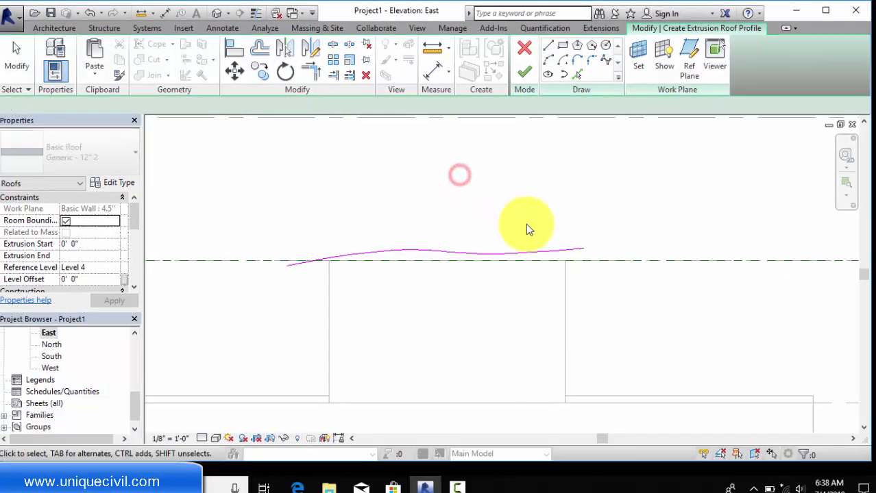
pyautogui.click(571, 247)
pyautogui.click(387, 246)
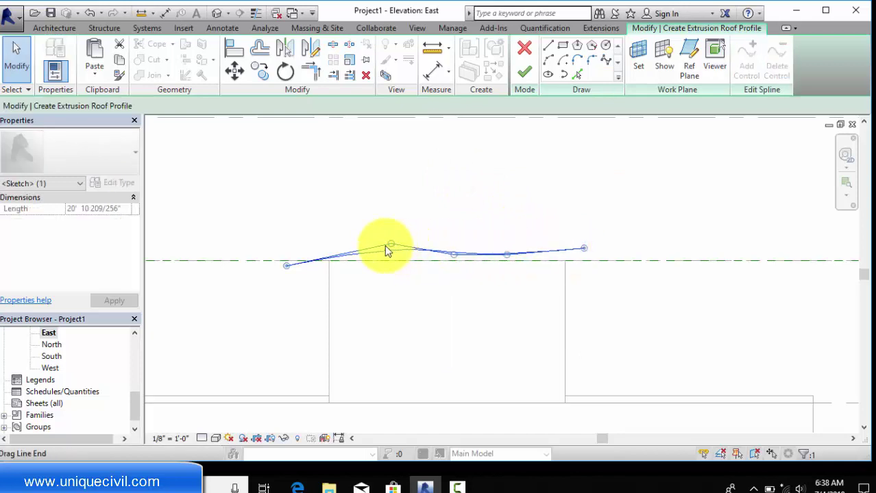
pyautogui.moveTo(388, 245); pyautogui.dragTo(389, 240)
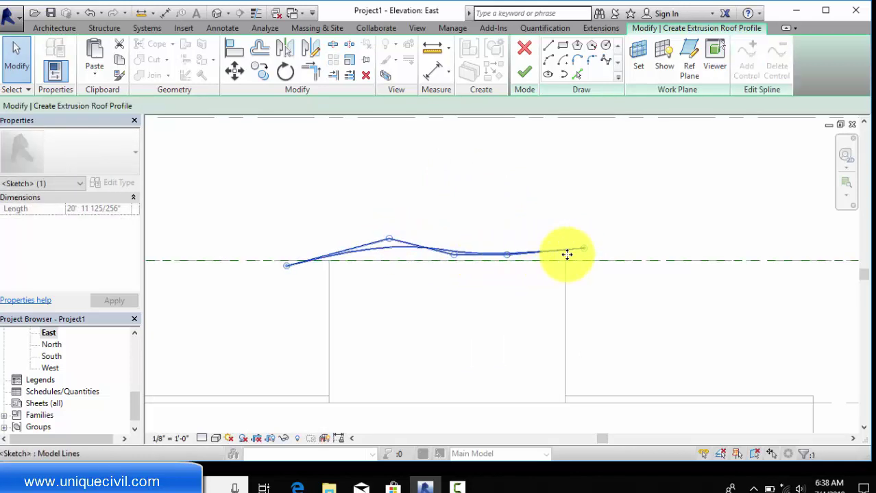
pyautogui.moveTo(584, 248)
pyautogui.mouseDown()
pyautogui.moveTo(592, 251)
pyautogui.moveTo(583, 253)
pyautogui.mouseUp()
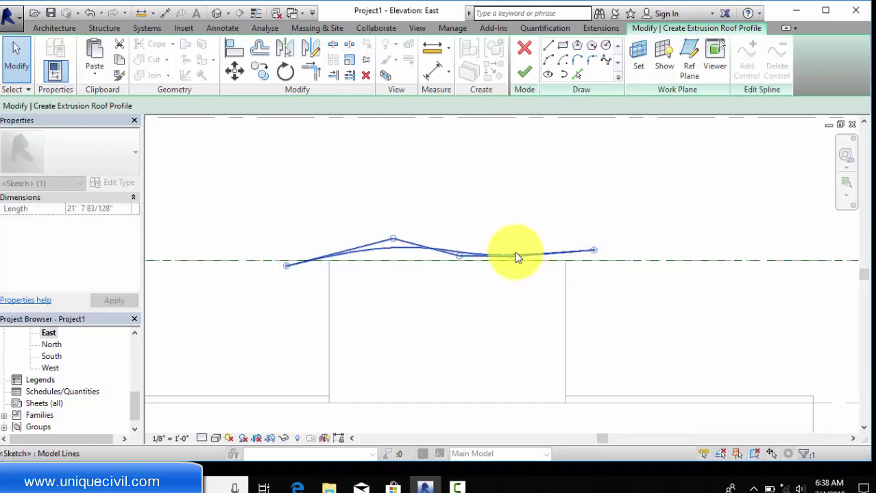
pyautogui.moveTo(515, 252); pyautogui.dragTo(513, 251)
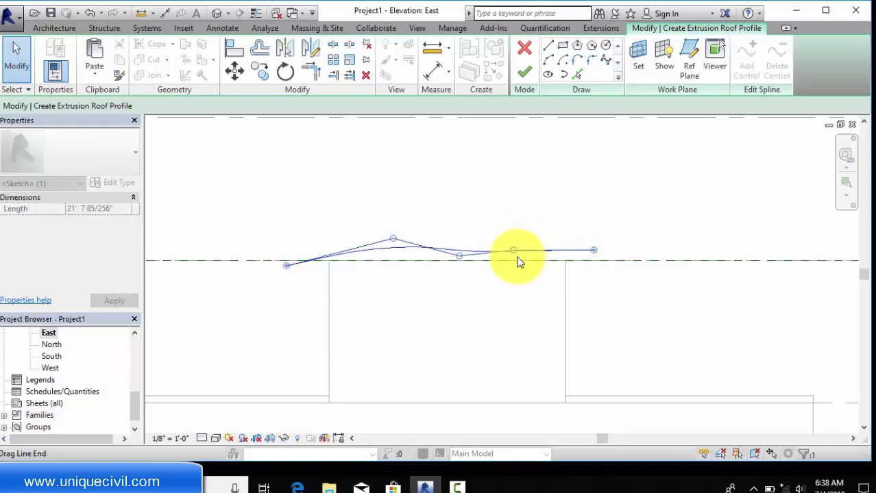
pyautogui.moveTo(394, 240); pyautogui.dragTo(390, 231)
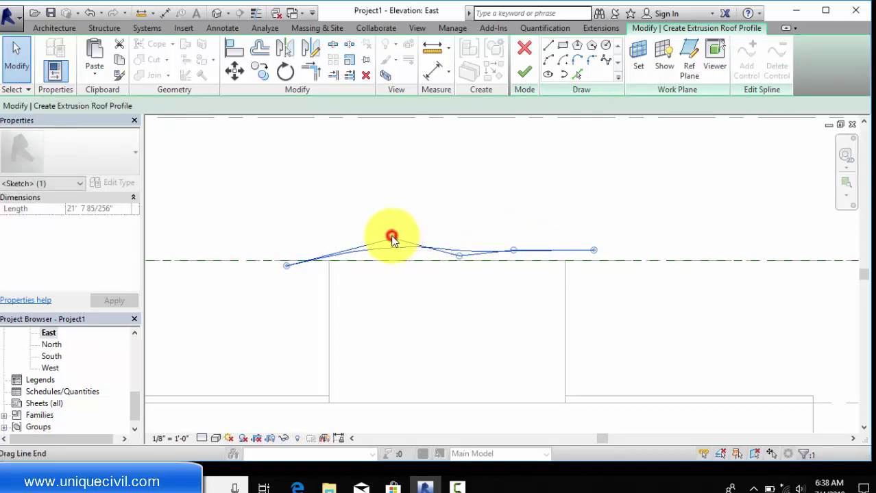
pyautogui.click(498, 229)
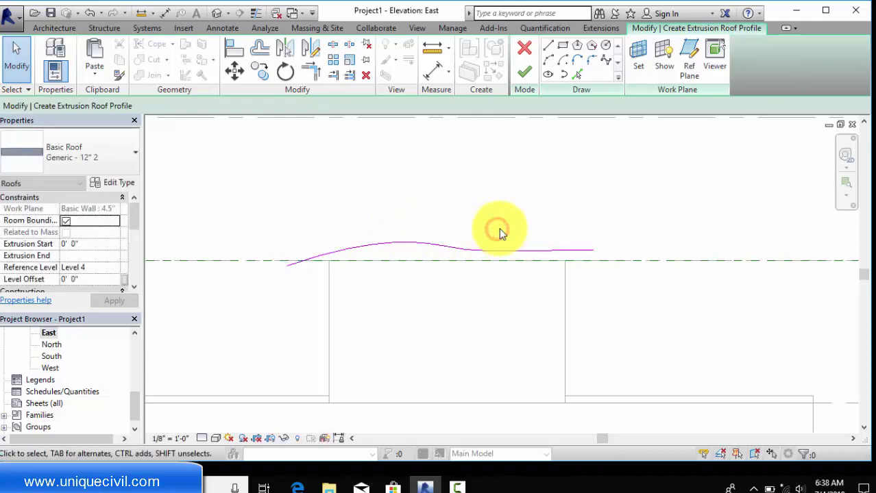
pyautogui.click(522, 71)
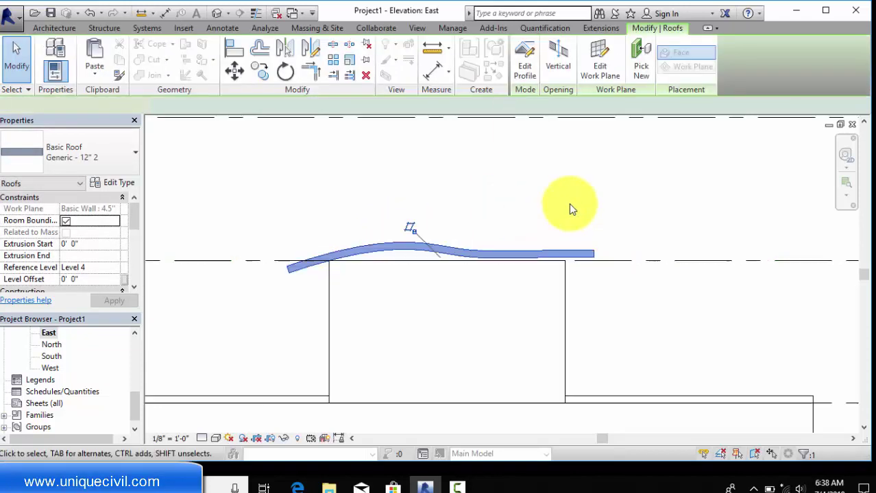
# Open the default 3D view and orbit to see the curved roof from the side
pyautogui.click(569, 200)
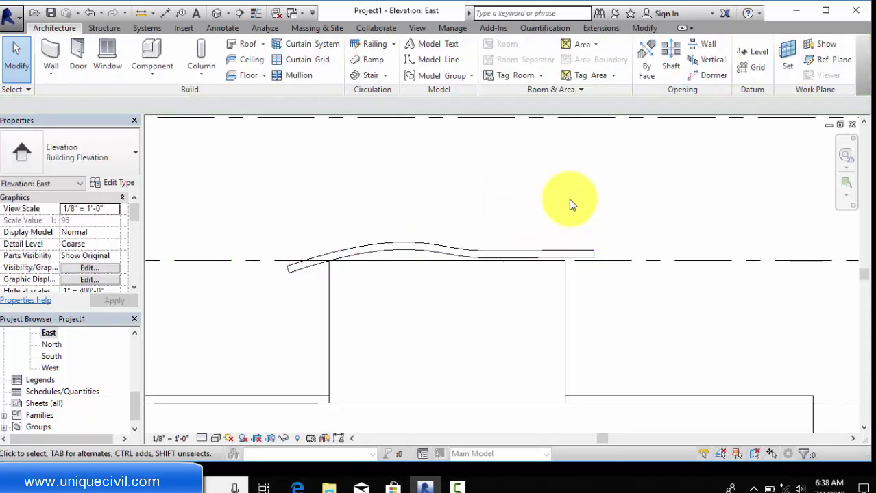
pyautogui.click(417, 29)
pyautogui.click(364, 51)
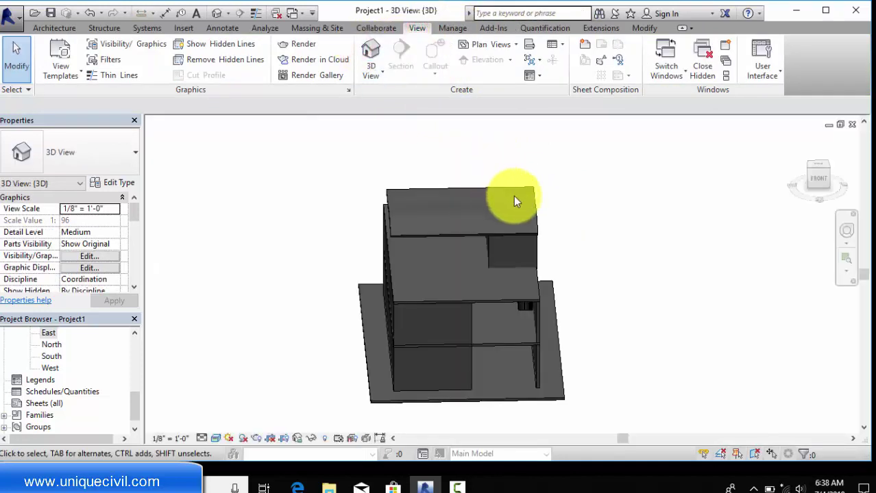
pyautogui.keyDown('shift'); pyautogui.moveTo(592, 233); pyautogui.dragTo(671, 172, button='middle'); pyautogui.keyUp('shift')
pyautogui.scroll(1, 424, 194)
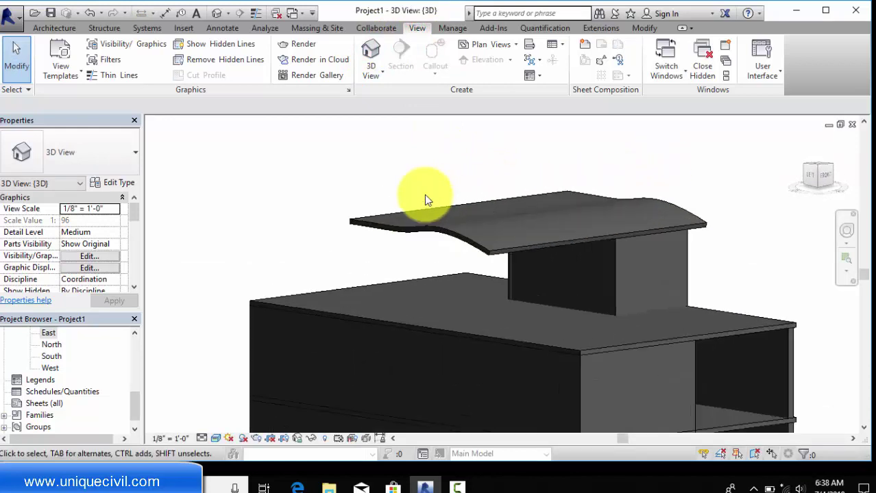
pyautogui.scroll(2, 423, 205)
# Drag the roof's extrusion-end handle to -11' 11 31/64" so it spans only the enclosure
pyautogui.click(431, 238)
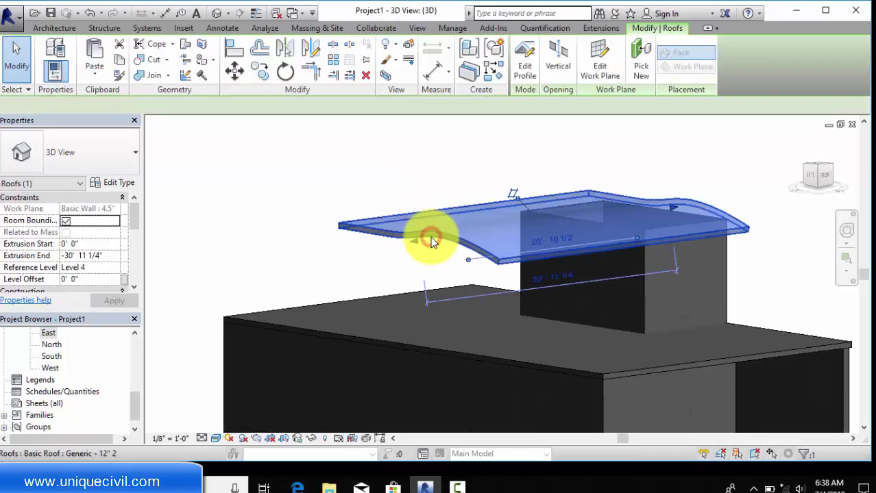
pyautogui.moveTo(417, 245); pyautogui.dragTo(679, 205)
pyautogui.click(689, 137)
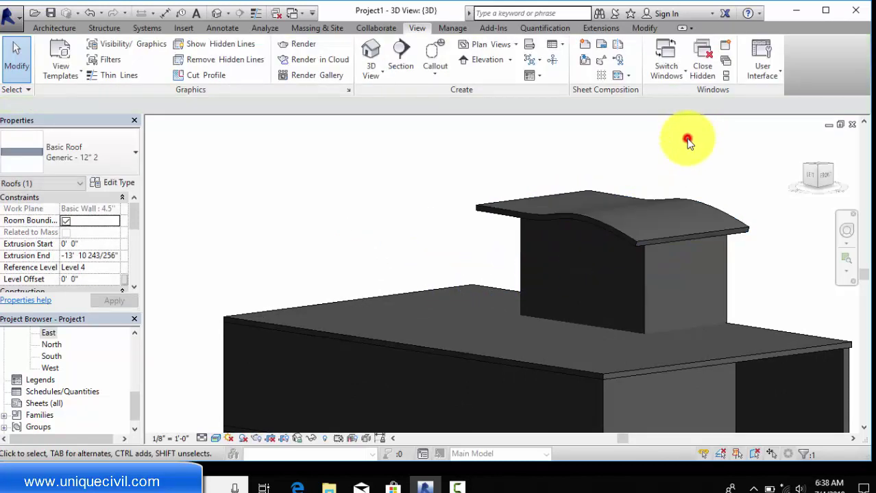
pyautogui.moveTo(678, 202)
pyautogui.keyDown('shift'); pyautogui.mouseDown(button='middle')
pyautogui.moveTo(600, 233)
pyautogui.moveTo(534, 199)
pyautogui.mouseUp(button='middle'); pyautogui.keyUp('shift')
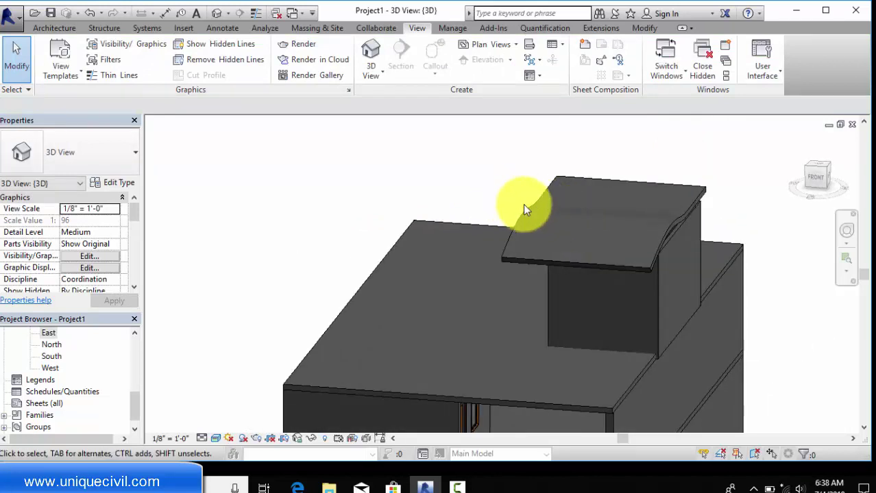
pyautogui.click(525, 207)
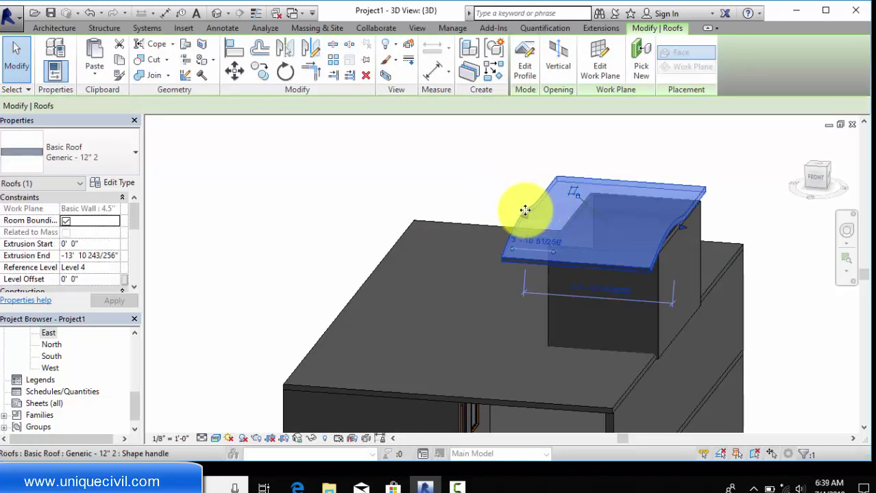
pyautogui.moveTo(537, 217); pyautogui.dragTo(559, 220)
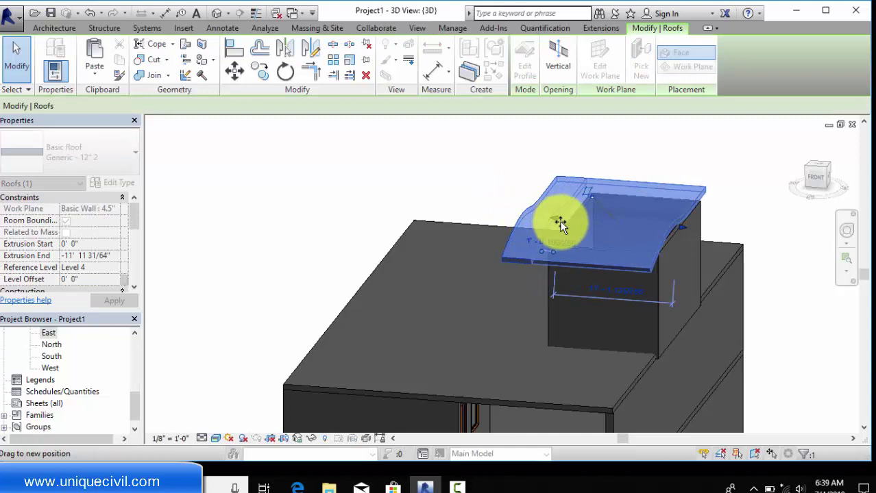
pyautogui.click(456, 162)
pyautogui.moveTo(456, 162)
pyautogui.keyDown('shift'); pyautogui.mouseDown(button='middle')
pyautogui.moveTo(446, 195)
pyautogui.moveTo(518, 224)
pyautogui.mouseUp(button='middle'); pyautogui.keyUp('shift')
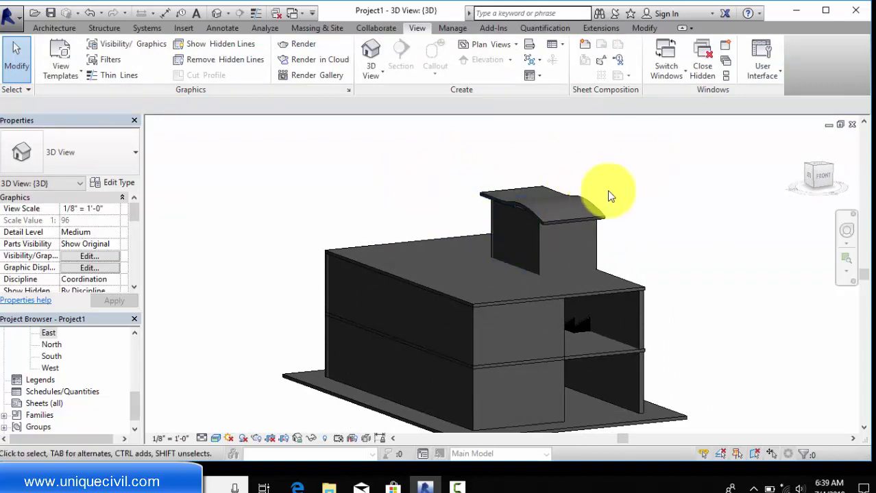
pyautogui.moveTo(636, 222)
pyautogui.keyDown('shift'); pyautogui.mouseDown(button='middle')
pyautogui.moveTo(634, 230)
pyautogui.moveTo(456, 211)
pyautogui.mouseUp(button='middle'); pyautogui.keyUp('shift')
pyautogui.scroll(3, 528, 210)
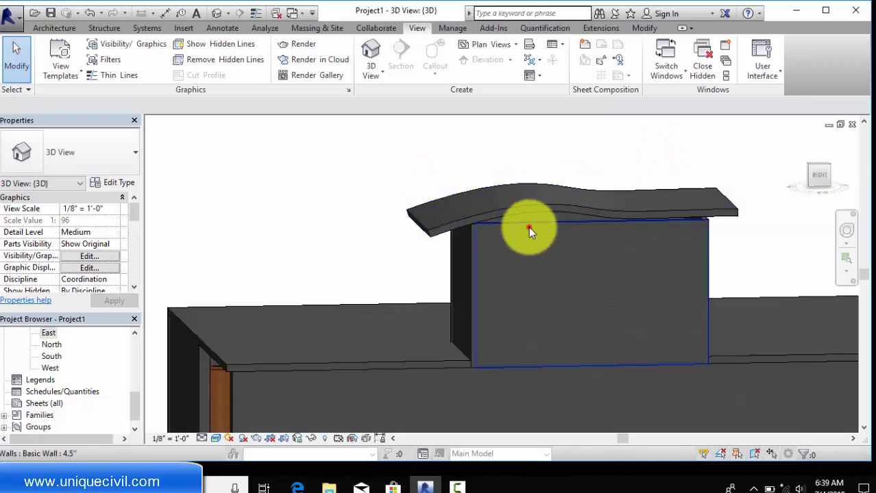
# Attach the top of the first stair enclosure wall to the curved roof
pyautogui.click(528, 227)
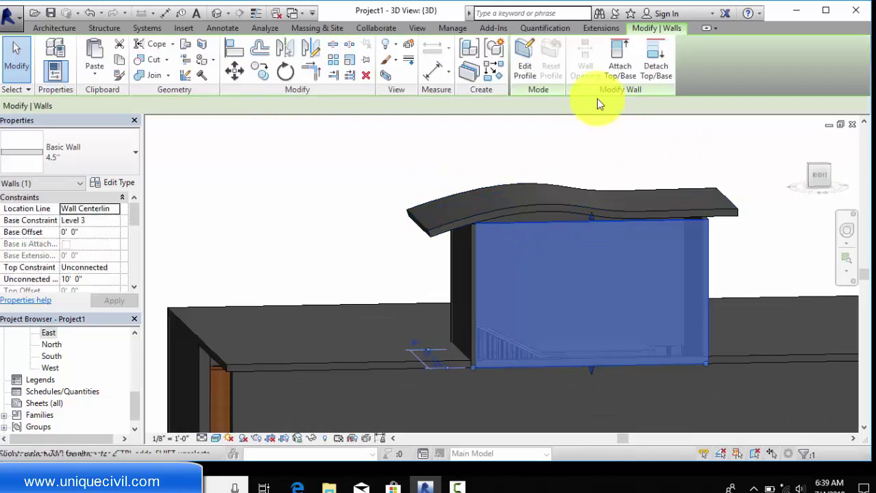
pyautogui.click(621, 57)
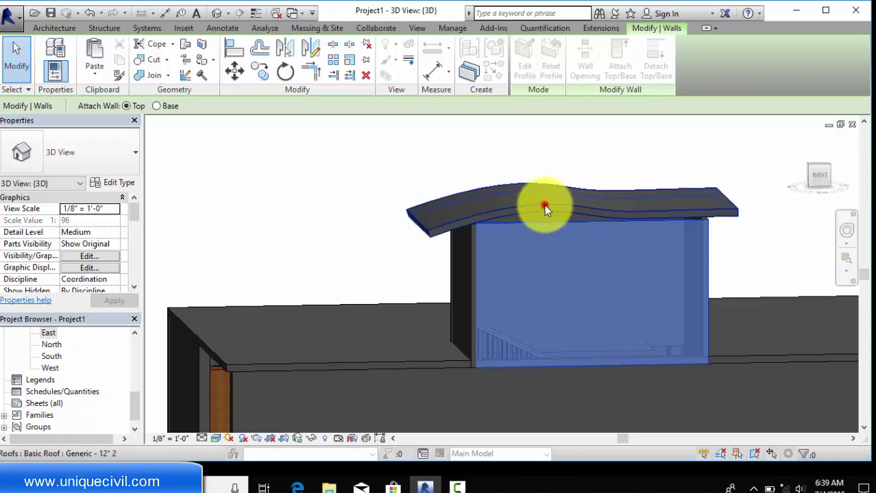
pyautogui.click(526, 183)
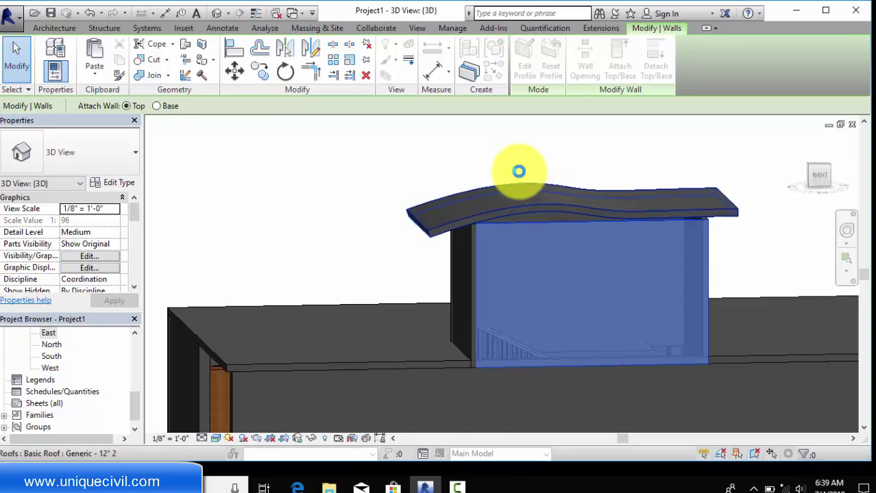
pyautogui.moveTo(409, 173)
pyautogui.keyDown('shift'); pyautogui.mouseDown(button='middle')
pyautogui.moveTo(665, 145)
pyautogui.moveTo(661, 180)
pyautogui.mouseUp(button='middle'); pyautogui.keyUp('shift')
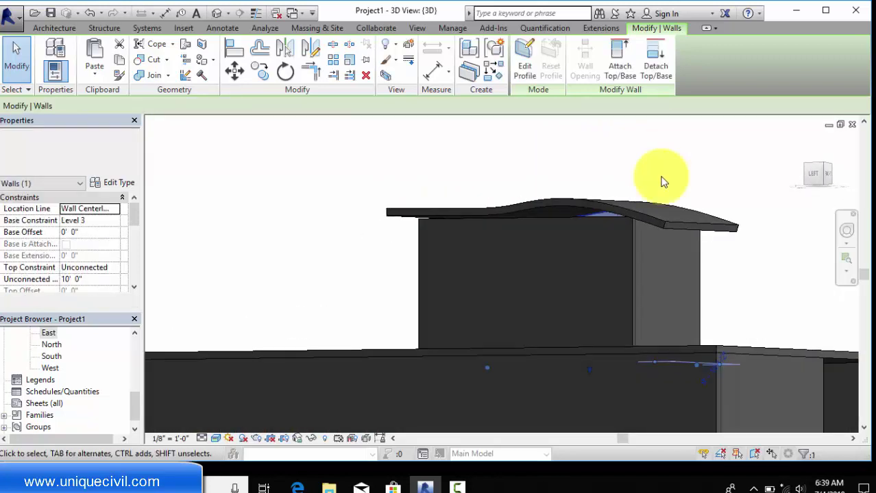
pyautogui.press('Escape')
# Attach the top of the next enclosure wall to the curved roof
pyautogui.click(585, 224)
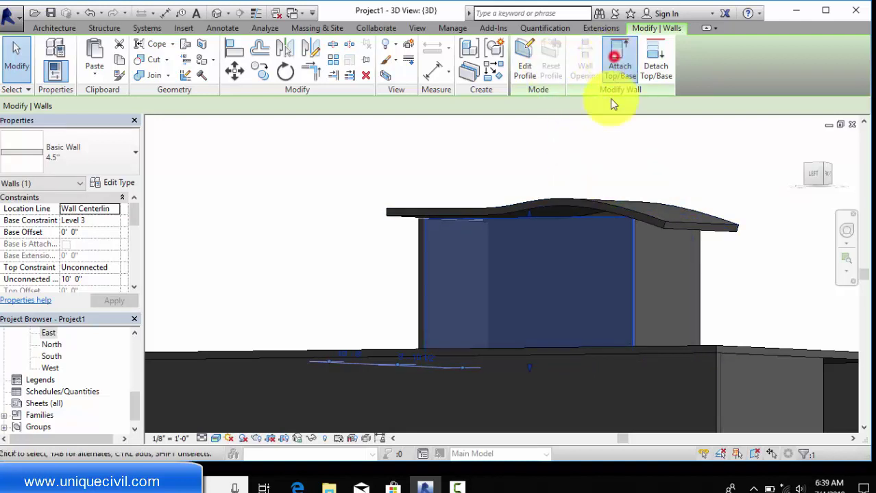
pyautogui.click(570, 203)
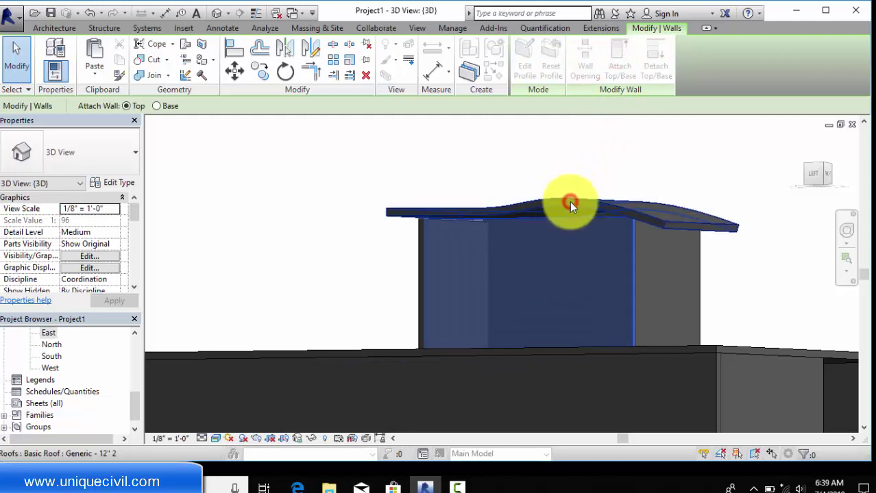
pyautogui.keyDown('shift'); pyautogui.moveTo(498, 211); pyautogui.dragTo(603, 211, button='middle'); pyautogui.keyUp('shift')
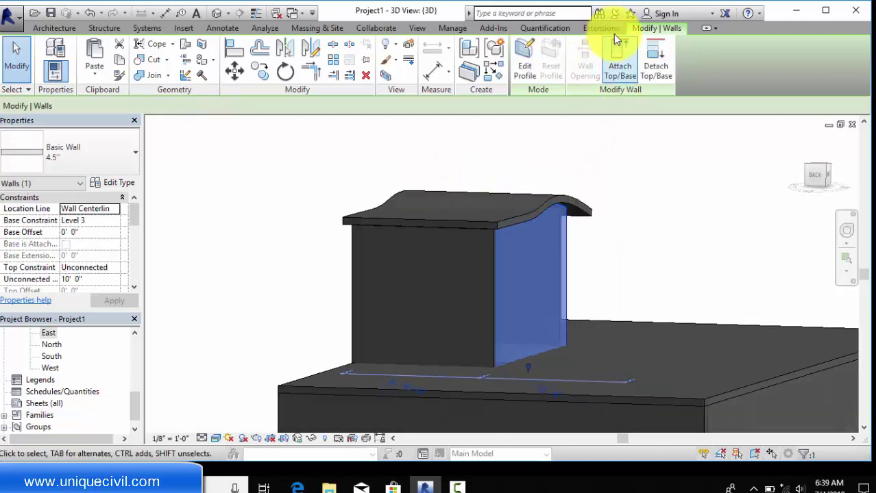
pyautogui.click(621, 63)
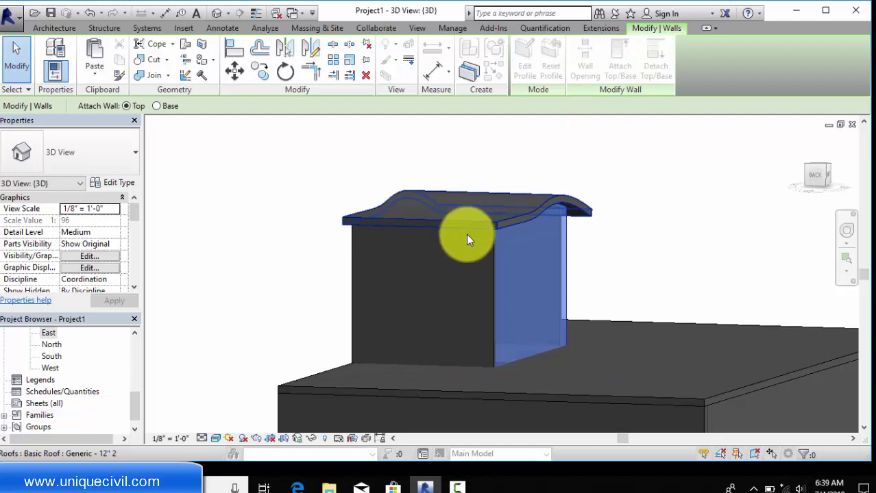
pyautogui.keyDown('shift'); pyautogui.moveTo(466, 234); pyautogui.dragTo(459, 210, button='middle'); pyautogui.keyUp('shift')
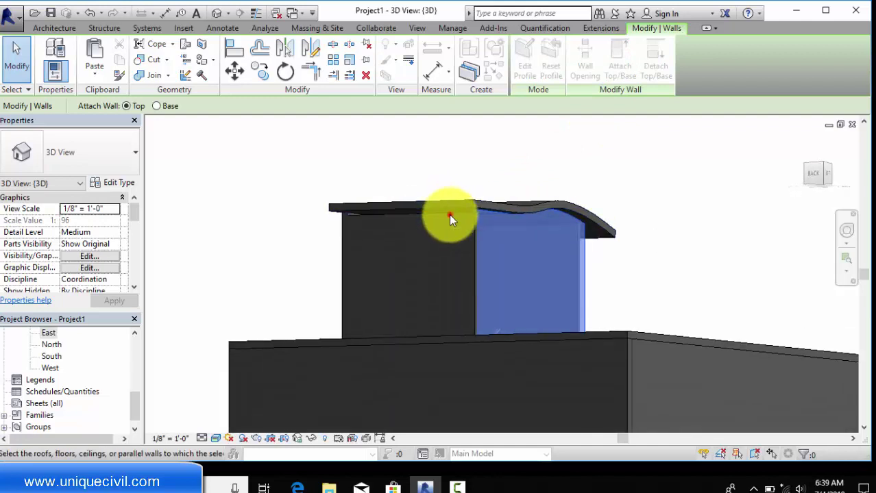
pyautogui.click(449, 215)
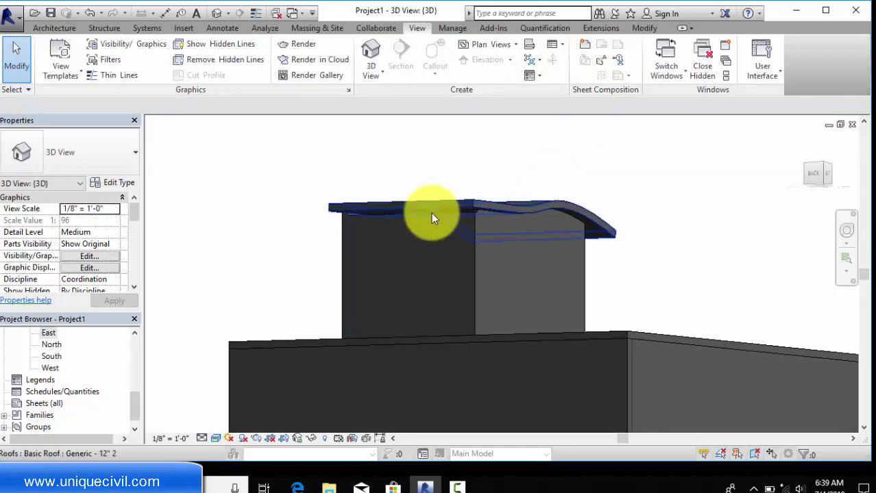
# Attach the remaining enclosure wall to the curved roof and inspect the enclosure from above
pyautogui.click(431, 216)
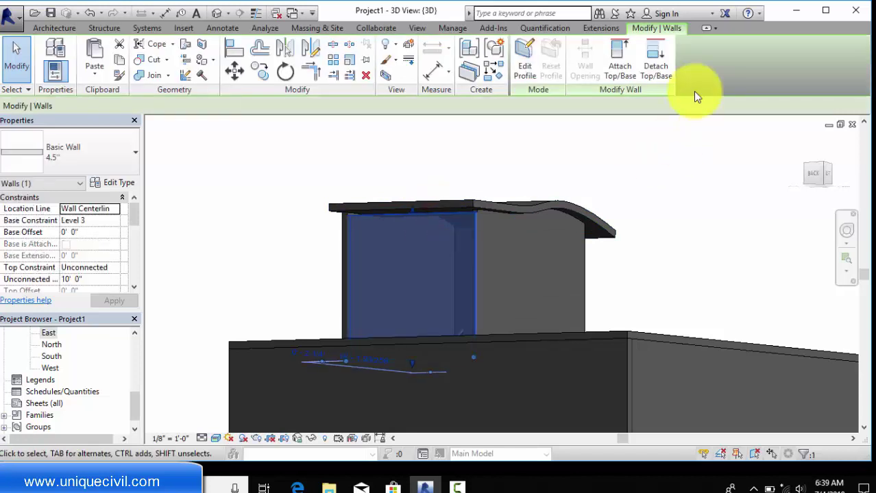
pyautogui.click(621, 55)
pyautogui.click(479, 207)
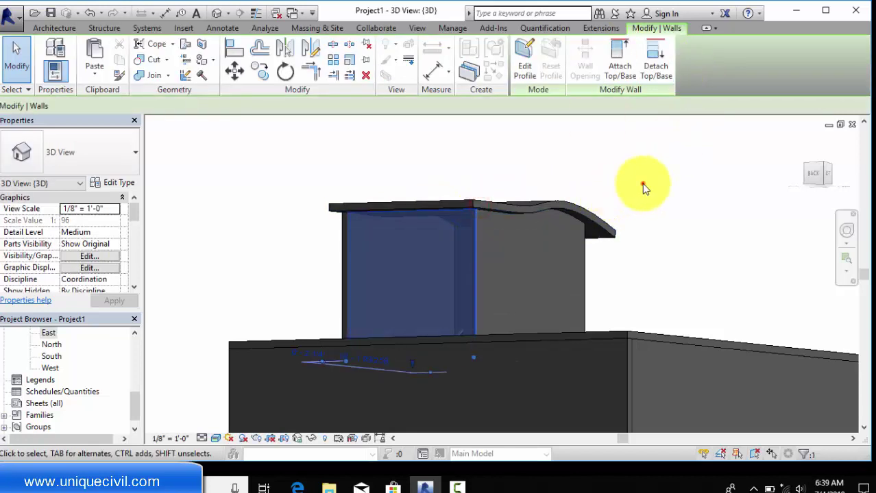
pyautogui.moveTo(649, 185)
pyautogui.keyDown('shift'); pyautogui.mouseDown(button='middle')
pyautogui.moveTo(581, 279)
pyautogui.moveTo(470, 259)
pyautogui.moveTo(490, 287)
pyautogui.mouseUp(button='middle'); pyautogui.keyUp('shift')
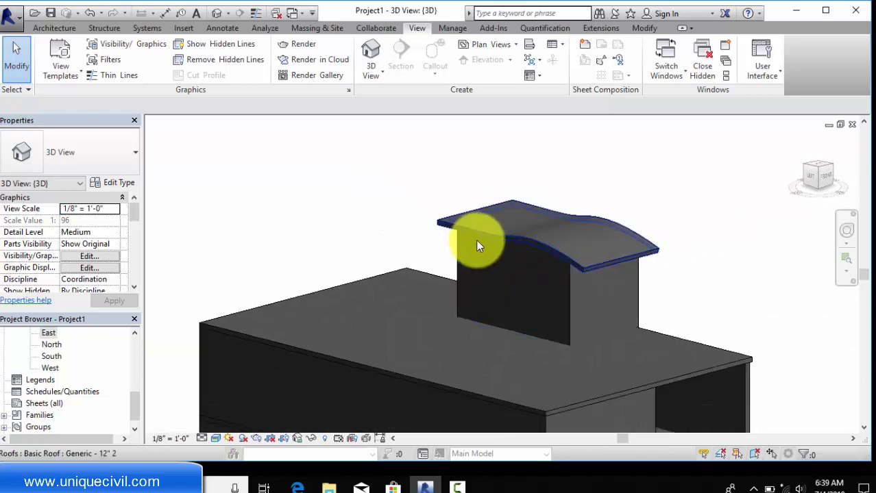
pyautogui.moveTo(478, 246)
pyautogui.keyDown('shift'); pyautogui.mouseDown(button='middle')
pyautogui.moveTo(491, 260)
pyautogui.moveTo(461, 190)
pyautogui.moveTo(300, 196)
pyautogui.mouseUp(button='middle'); pyautogui.keyUp('shift')
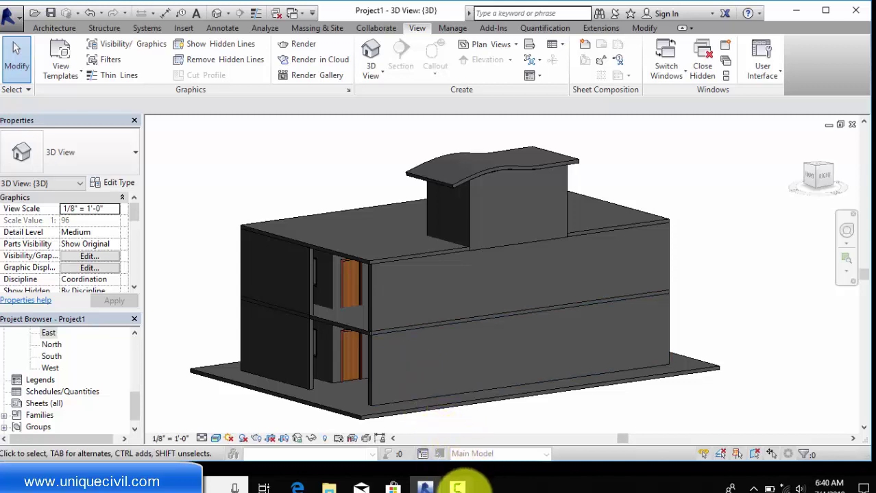
pyautogui.click(457, 485)
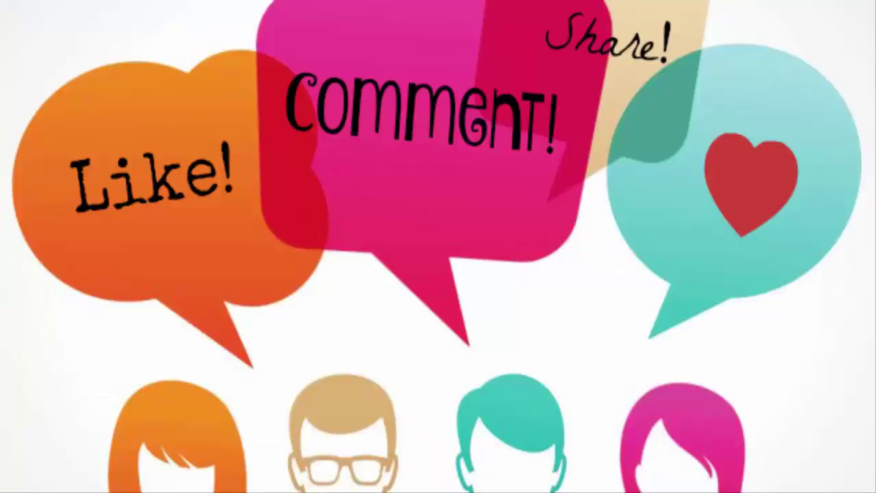